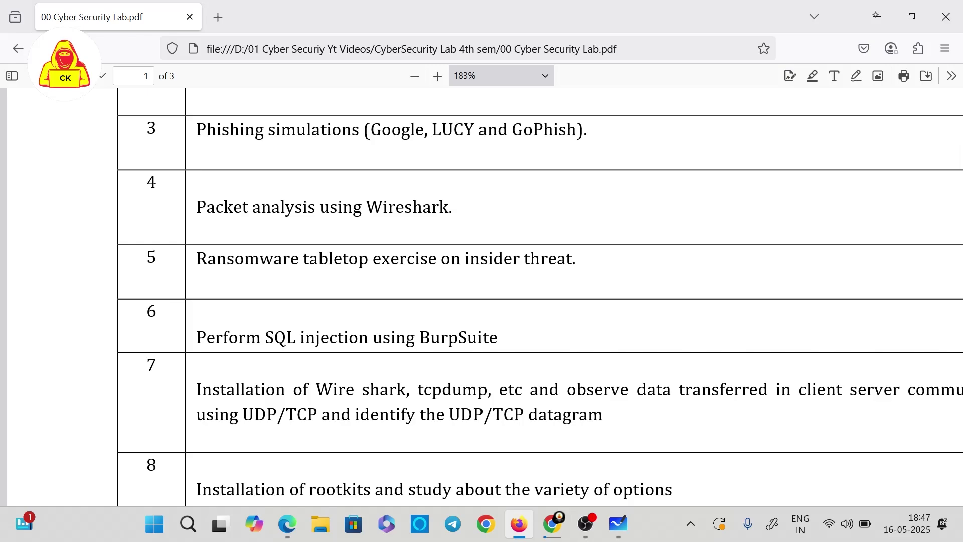
- Switch to the whiteboard and mark the router and the ISP tower in the Wireshark diagram with orange pen strokes
click(877, 16)
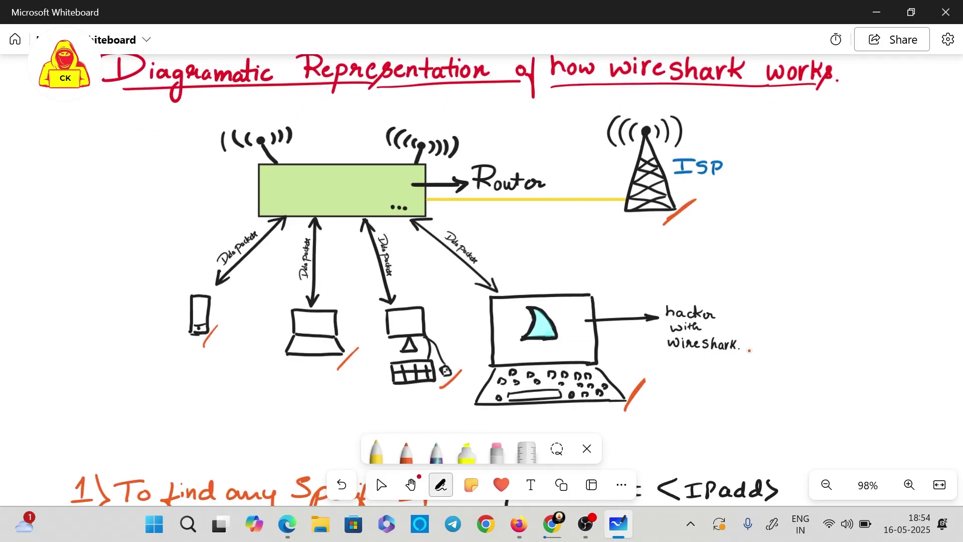
drag(430, 219, 442, 209)
drag(669, 226, 699, 203)
click(381, 485)
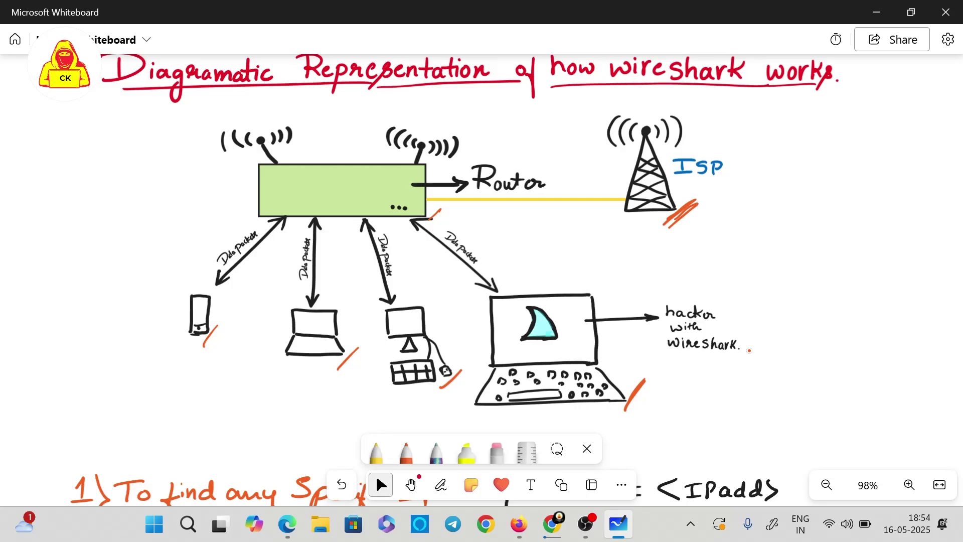
drag(665, 230, 703, 203)
click(441, 485)
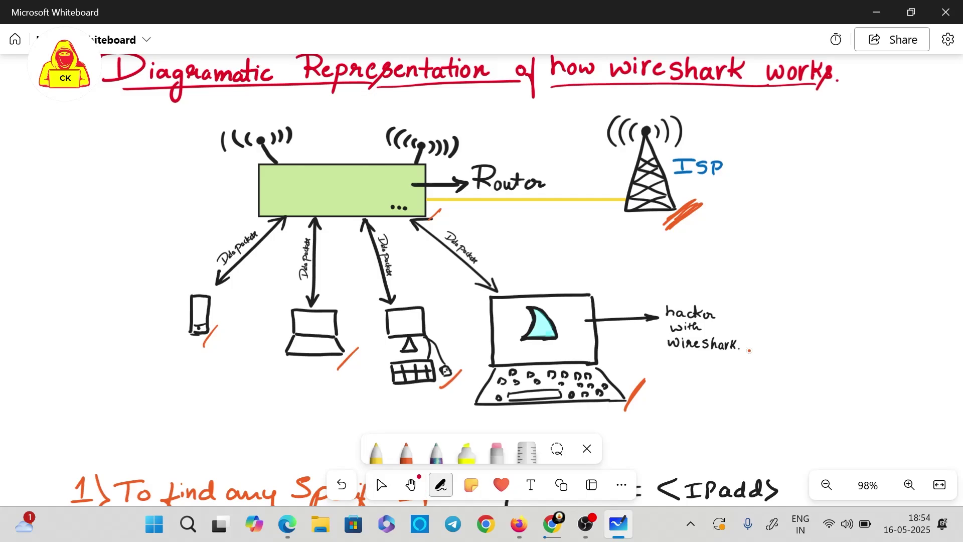
click(380, 484)
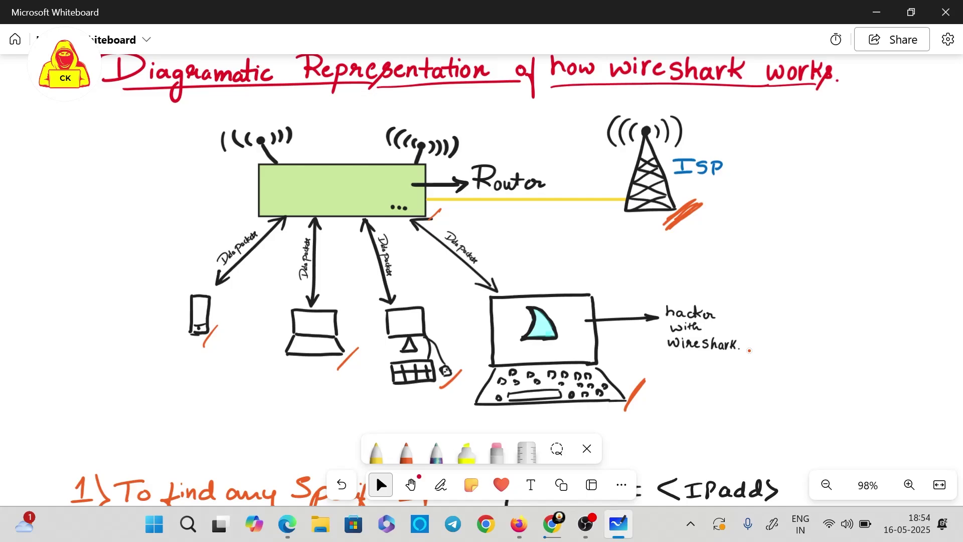
- Add orange pen strokes beside the phone, laptop, desktop computer and hacker's computer in the diagram
drag(207, 337, 217, 341)
drag(337, 372, 361, 341)
drag(443, 391, 464, 366)
drag(621, 415, 648, 374)
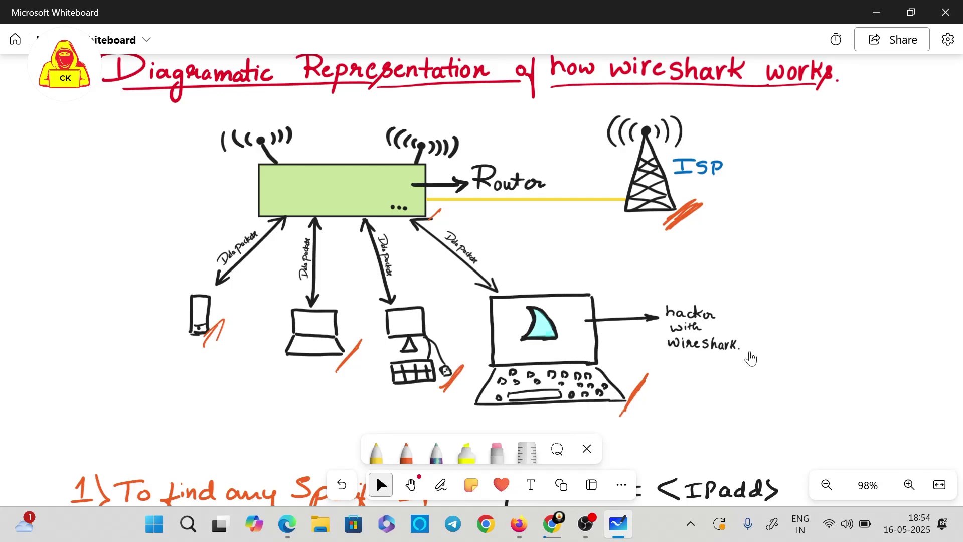
- Circle the hacker's computer running Wireshark with the orange pen
mouse_move(551, 274)
mouse_down()
mouse_move(536, 276)
mouse_move(534, 432)
mouse_move(545, 275)
mouse_up()
click(381, 485)
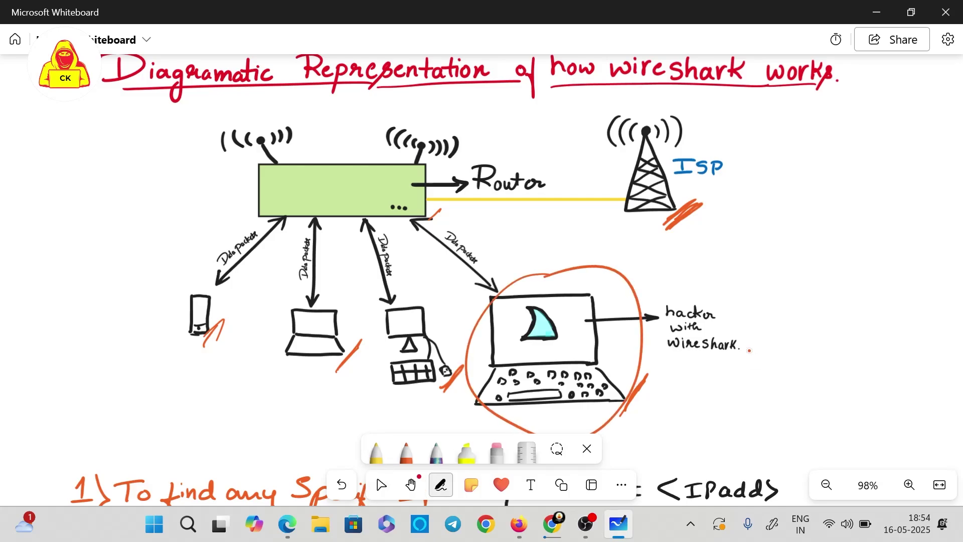
scroll(749, 351, up, 1)
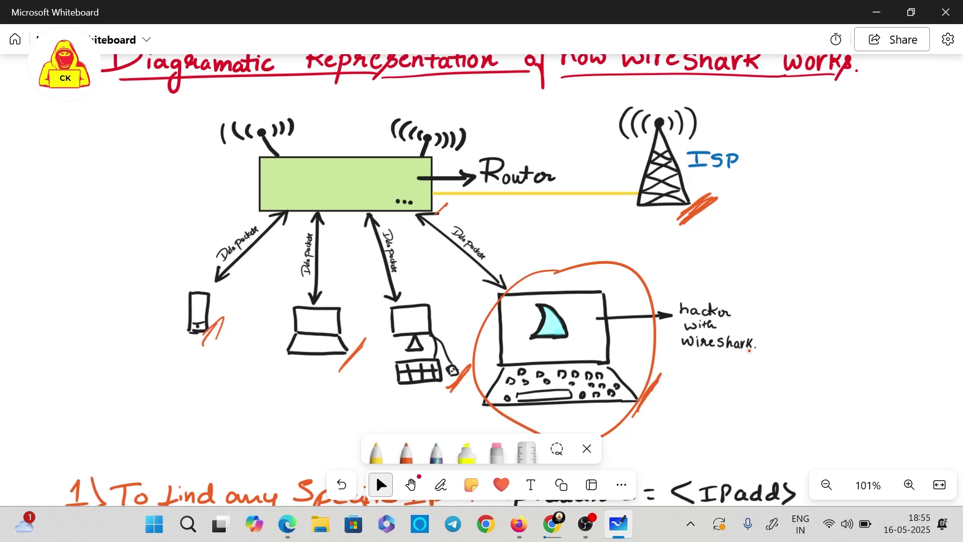
- Add another stroke beside the phone and circle the laptop, desktop computer and phone in orange
drag(228, 314, 200, 347)
click(440, 485)
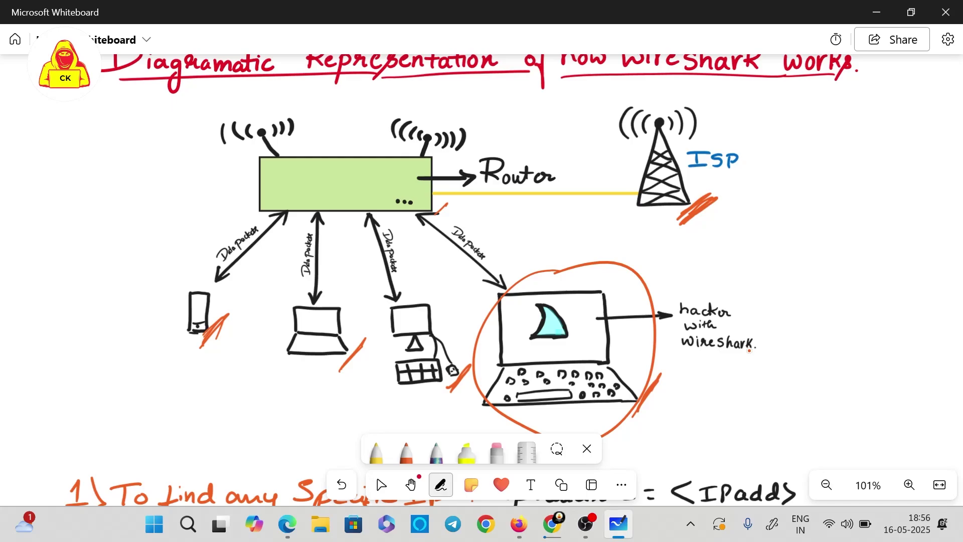
mouse_move(306, 292)
mouse_down()
mouse_move(354, 384)
mouse_move(351, 289)
mouse_up()
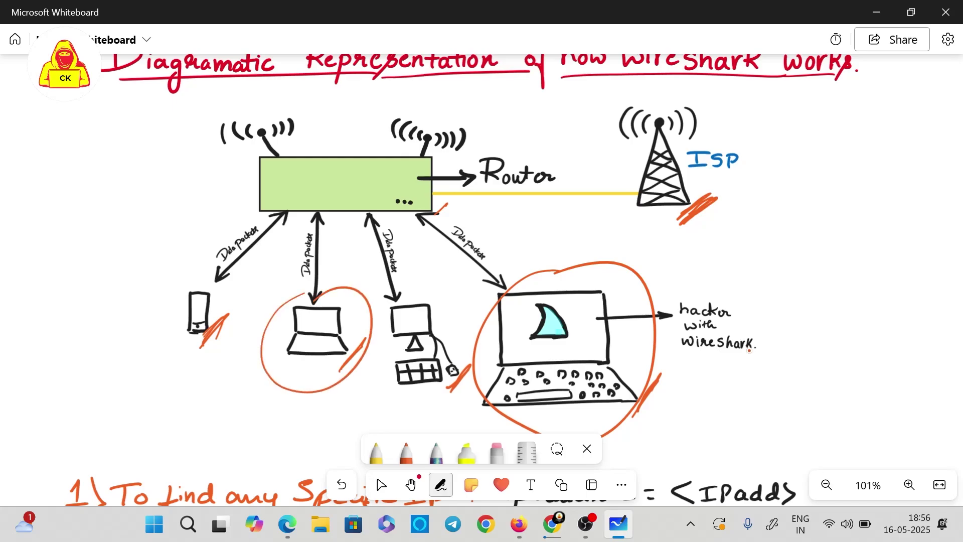
mouse_move(410, 276)
mouse_down()
mouse_move(459, 311)
mouse_move(427, 272)
mouse_up()
mouse_move(203, 276)
mouse_down()
mouse_move(170, 327)
mouse_move(216, 279)
mouse_up()
click(382, 484)
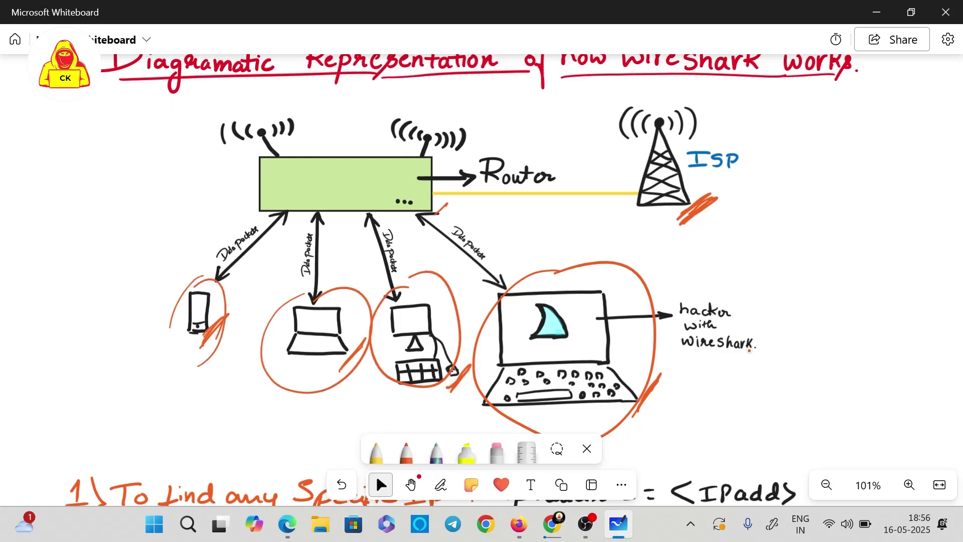
- Draw an orange arrow from the circled laptop up to the router
click(440, 484)
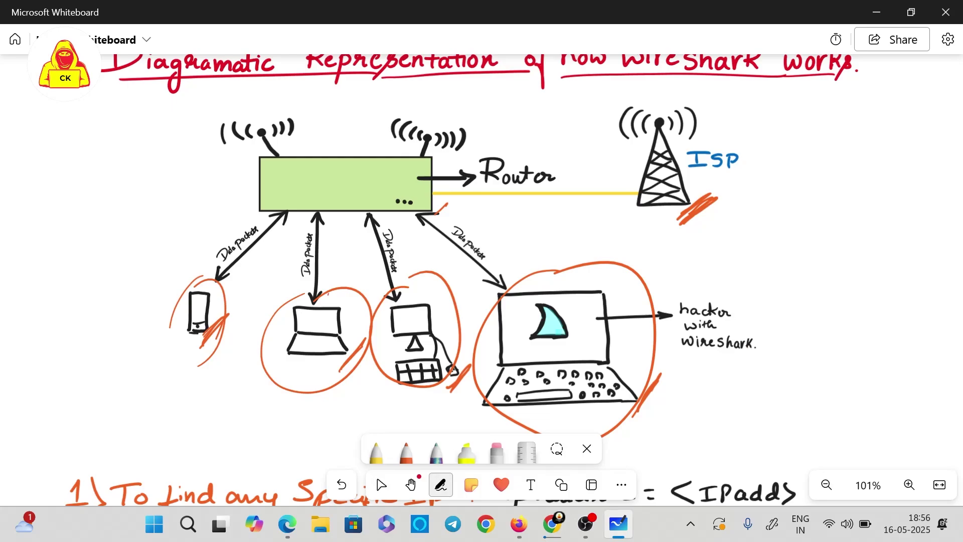
mouse_move(330, 290)
mouse_down()
mouse_move(347, 226)
mouse_move(334, 271)
mouse_up()
click(376, 478)
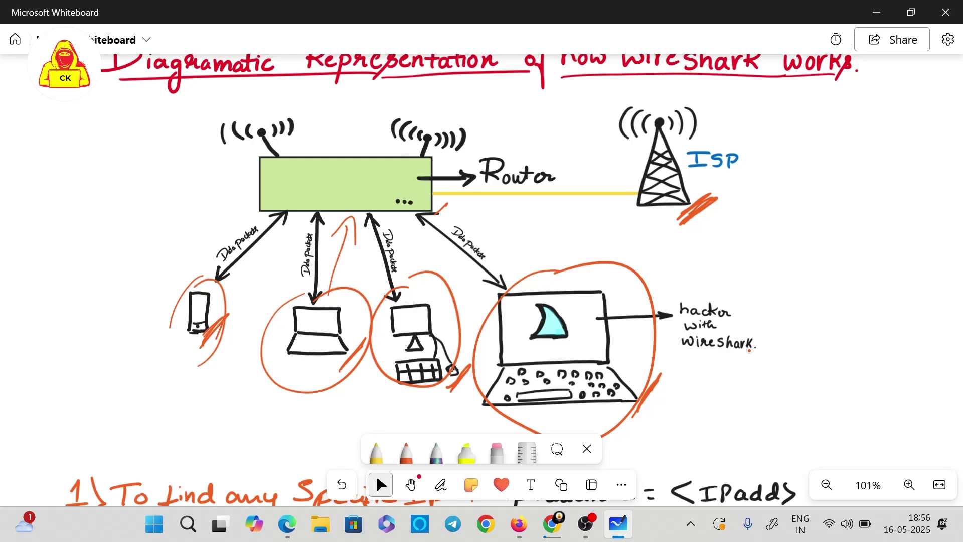
- Draw a large orange loop around the three client devices, another around the hacker's computer, and an arrow from that computer to the router
click(440, 485)
mouse_move(444, 258)
mouse_down()
mouse_move(219, 235)
mouse_move(446, 384)
mouse_move(403, 239)
mouse_up()
mouse_move(583, 248)
mouse_down()
mouse_move(459, 376)
mouse_move(578, 256)
mouse_move(559, 255)
mouse_up()
drag(442, 212, 409, 232)
click(380, 483)
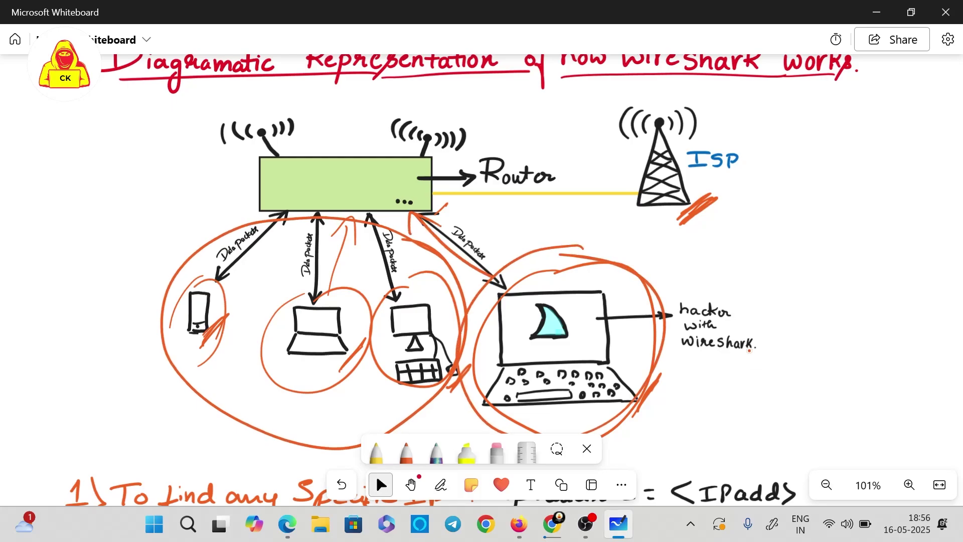
- Draw further orange rings around the hacker's computer and undo the last stroke
drag(567, 234, 532, 230)
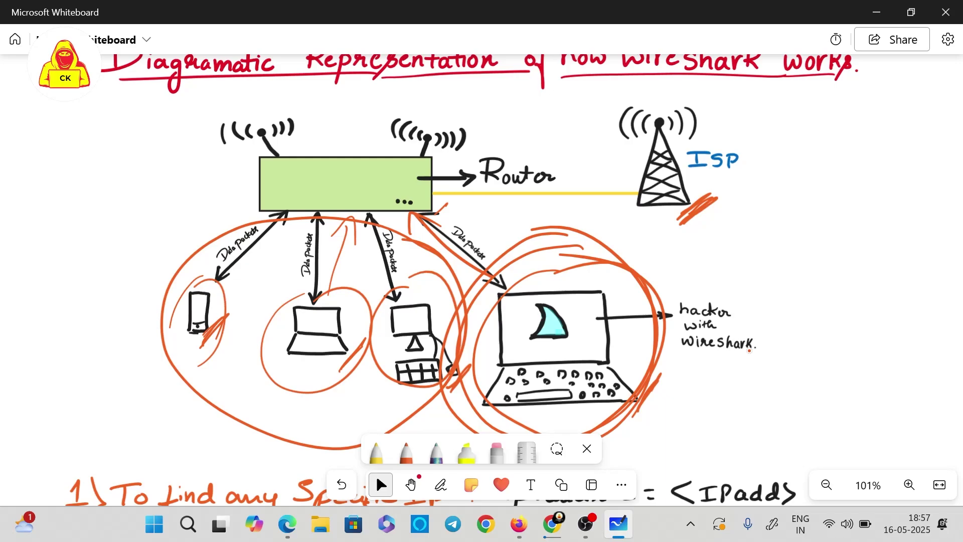
mouse_move(572, 242)
mouse_down()
mouse_move(535, 244)
mouse_move(657, 353)
mouse_move(582, 230)
mouse_up()
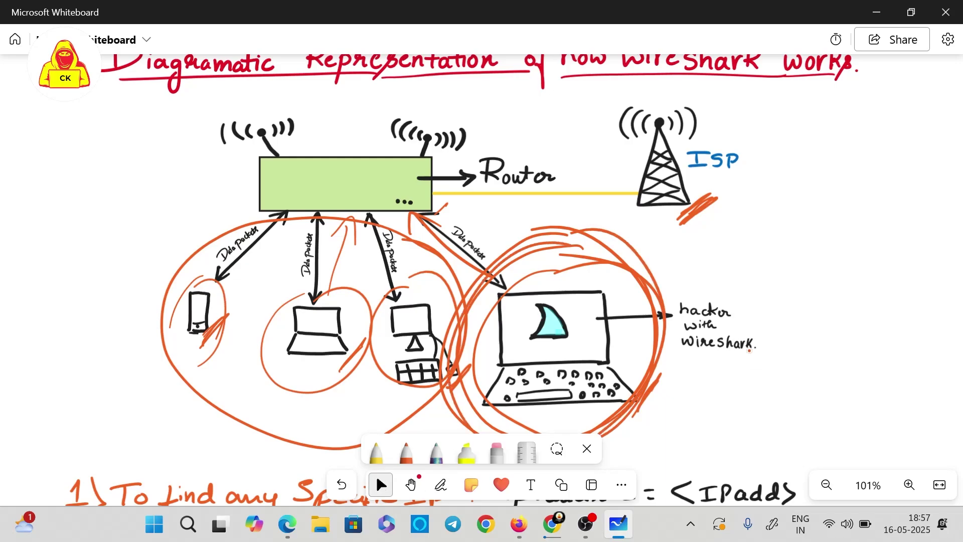
click(342, 485)
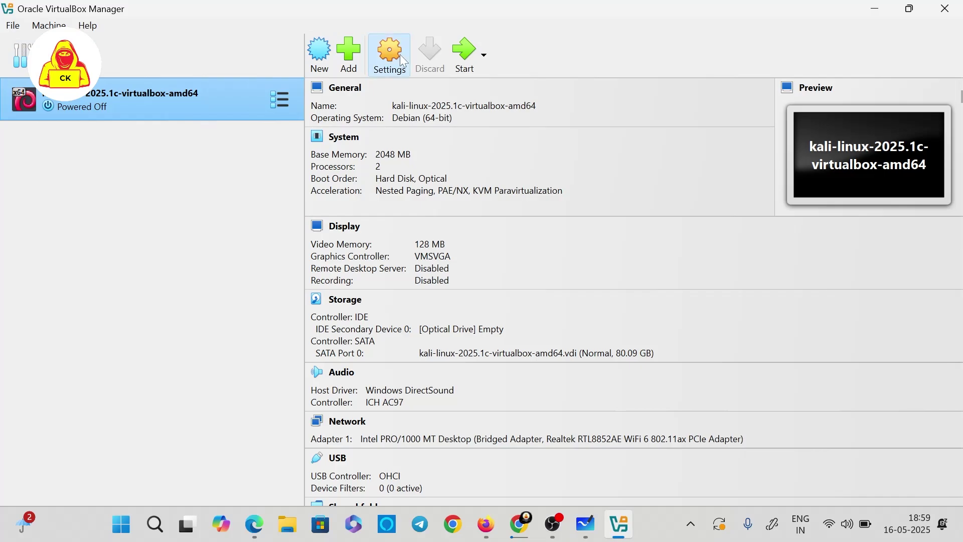
- In Oracle VirtualBox Manager, open the network settings of the kali-linux-2025.1c-virtualbox-amd64 machine
click(402, 71)
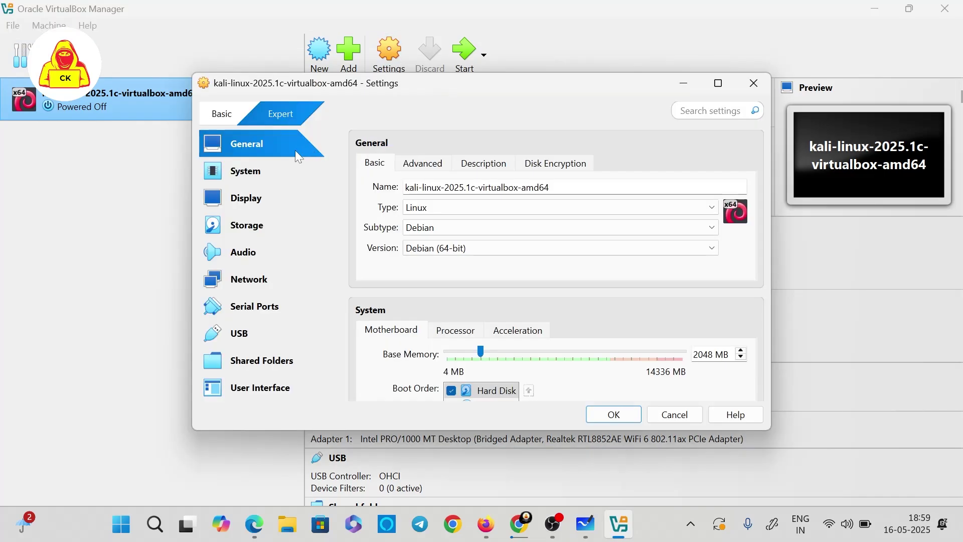
click(237, 276)
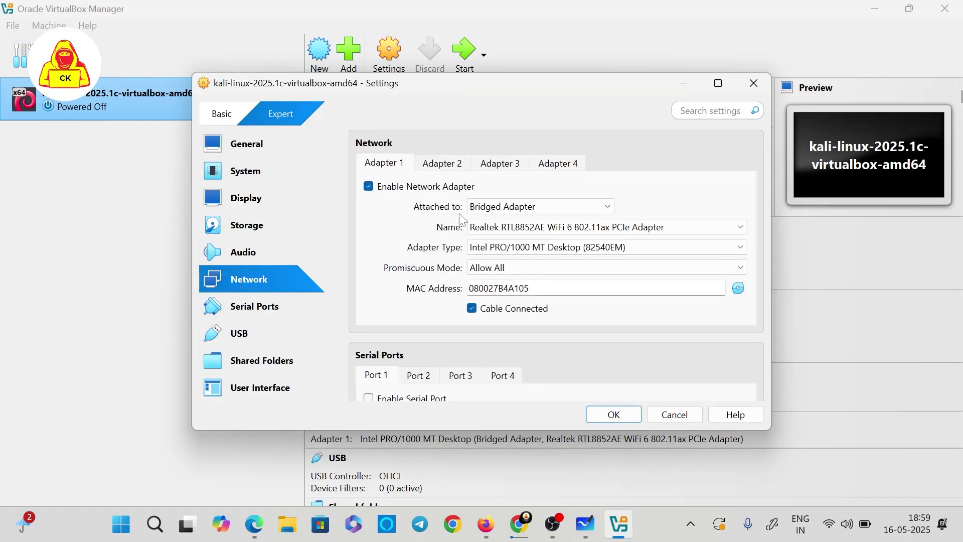
- Attach network Adapter 1 to NAT
click(497, 207)
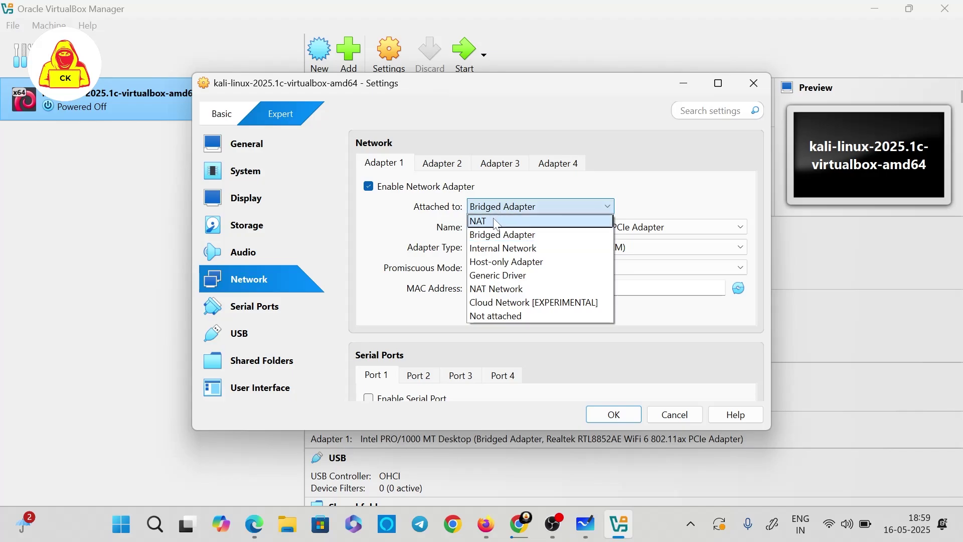
click(496, 224)
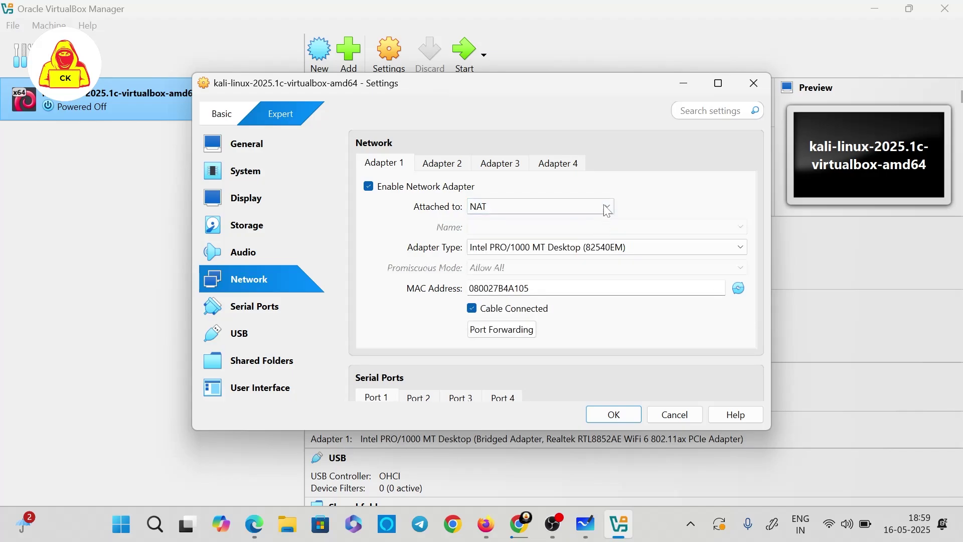
click(606, 208)
click(584, 221)
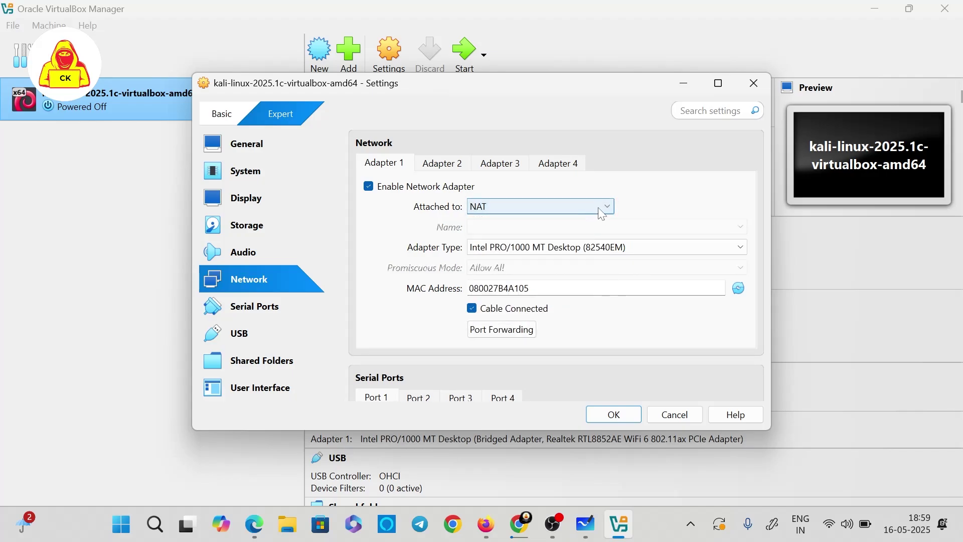
click(605, 208)
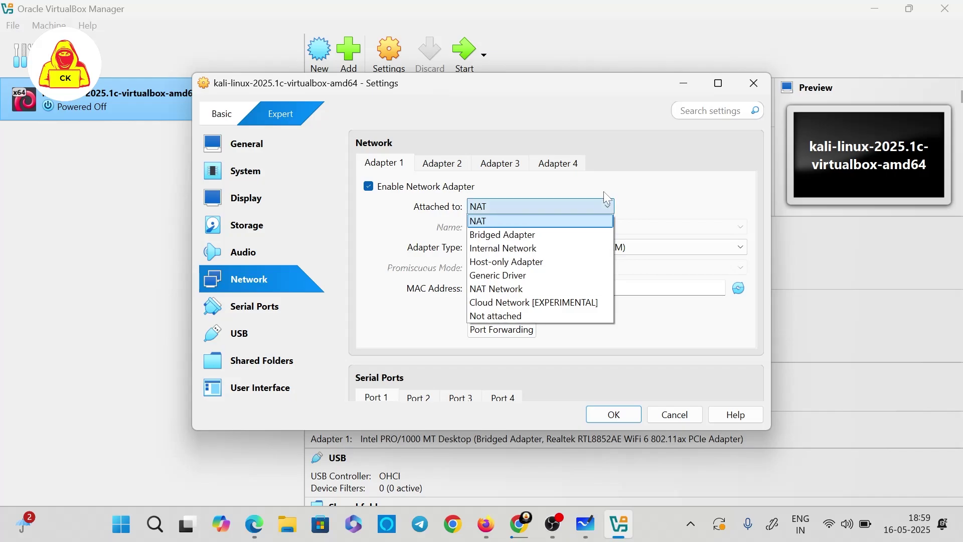
click(604, 207)
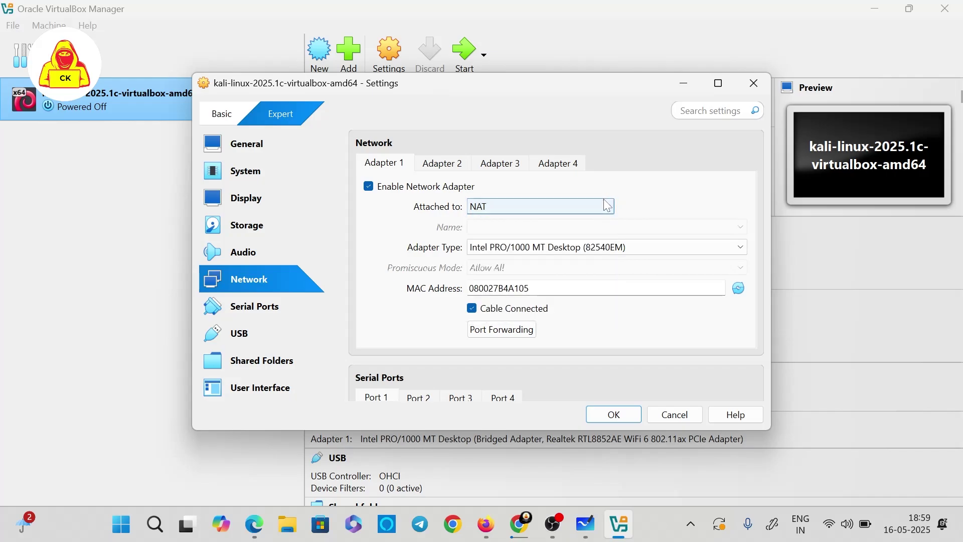
- Attach Adapter 1 to Bridged Adapter, using the Realtek RTL8852AE WiFi 6 802.11ax PCIe Adapter
click(606, 206)
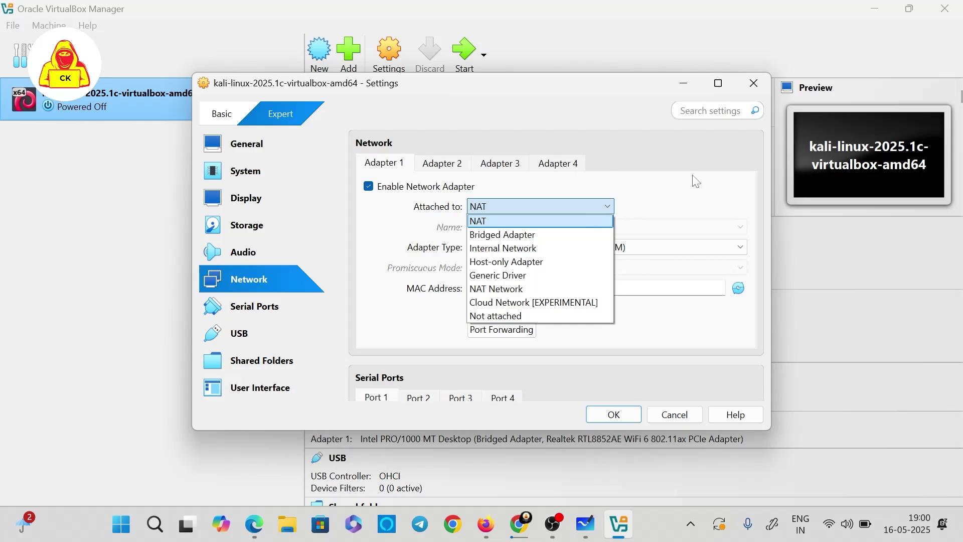
click(582, 235)
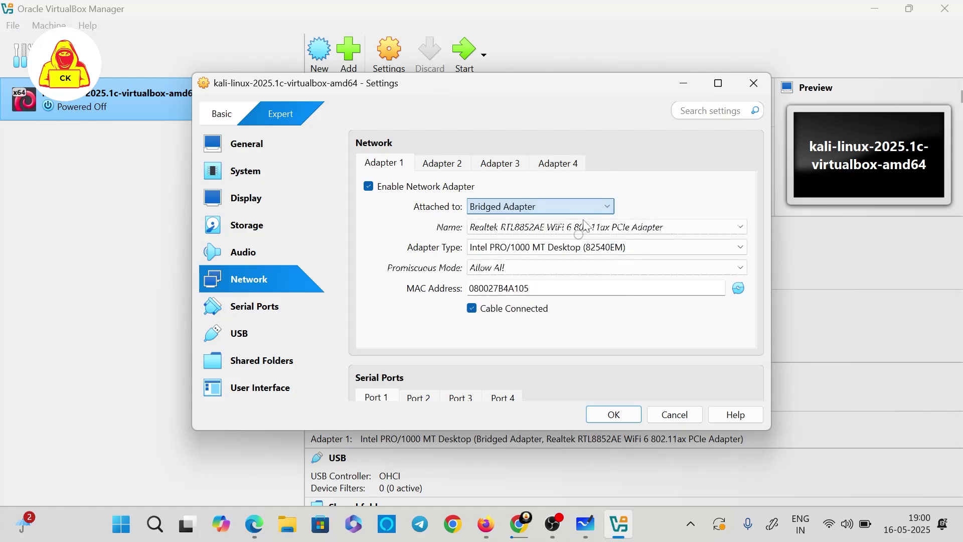
scroll(628, 228, down, 1)
click(625, 227)
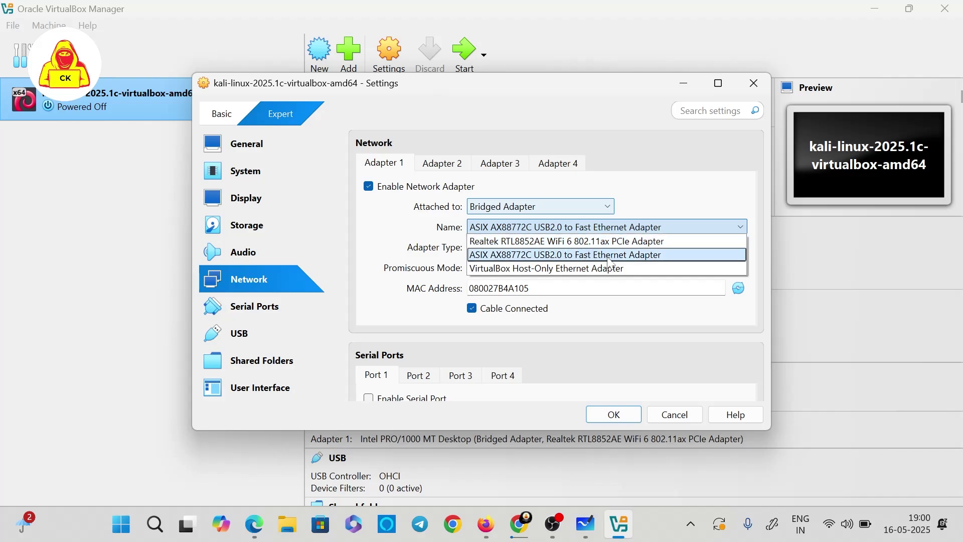
click(637, 254)
click(652, 228)
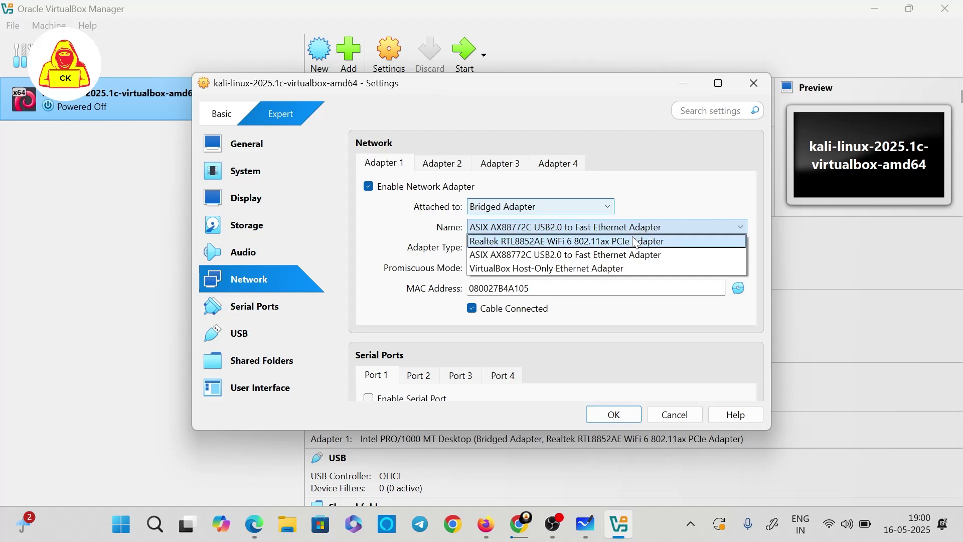
click(639, 242)
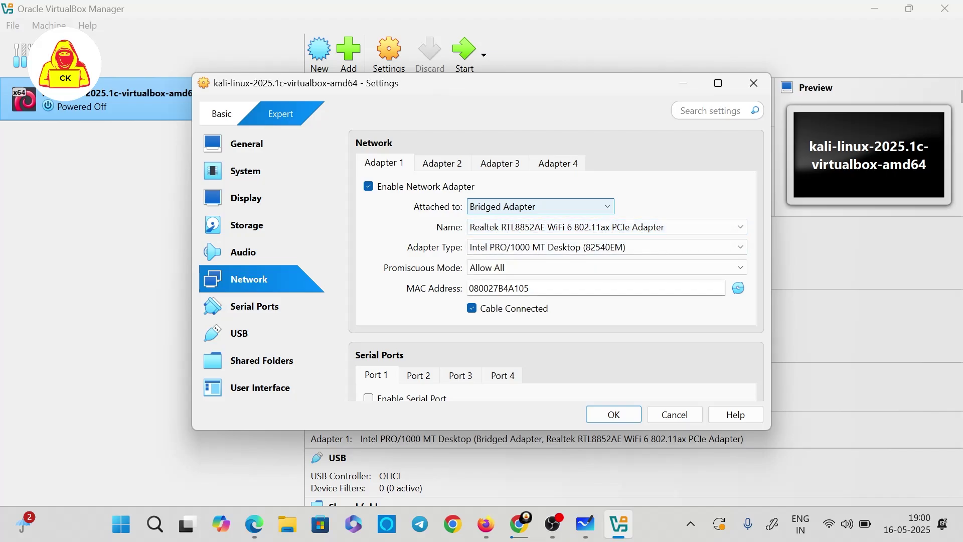
- Set the adapter's promiscuous mode to Allow All and save the machine's settings
click(564, 268)
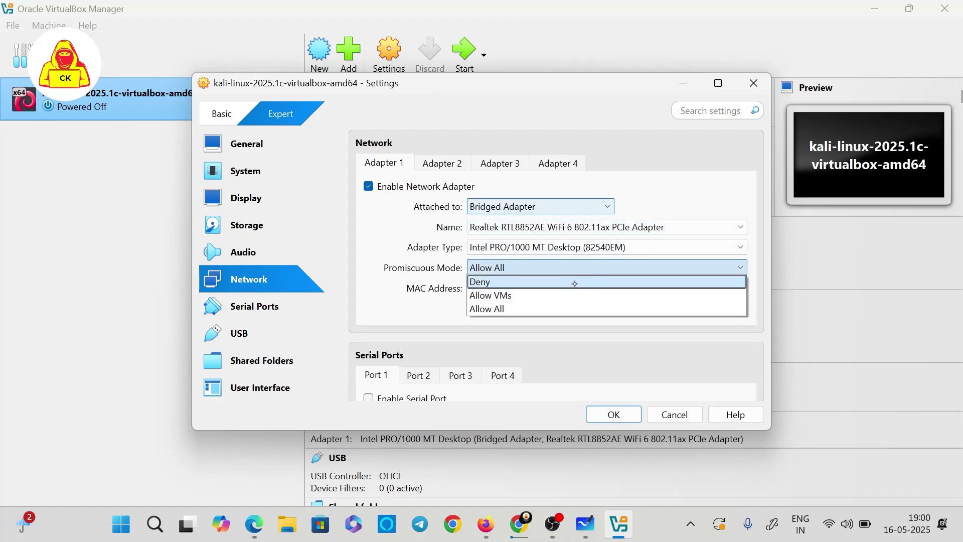
click(556, 309)
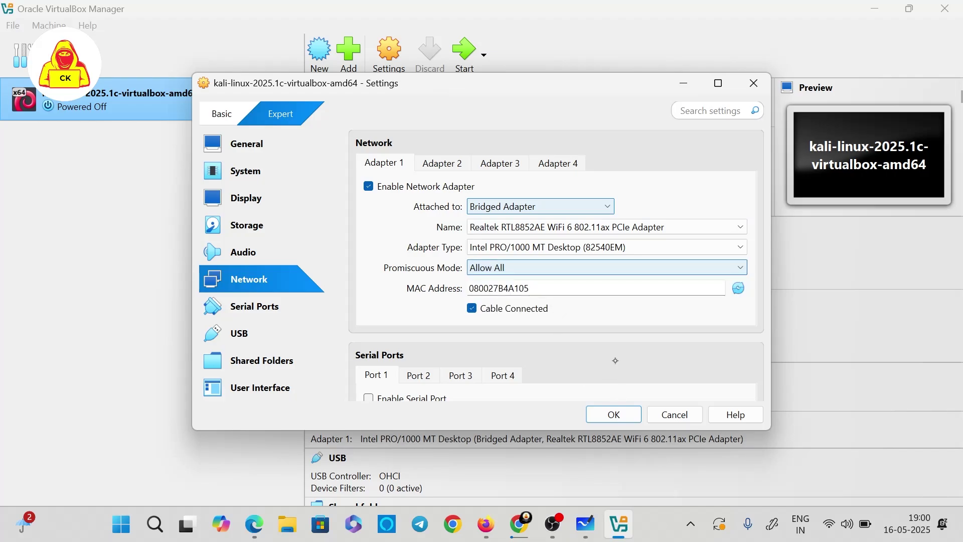
click(617, 412)
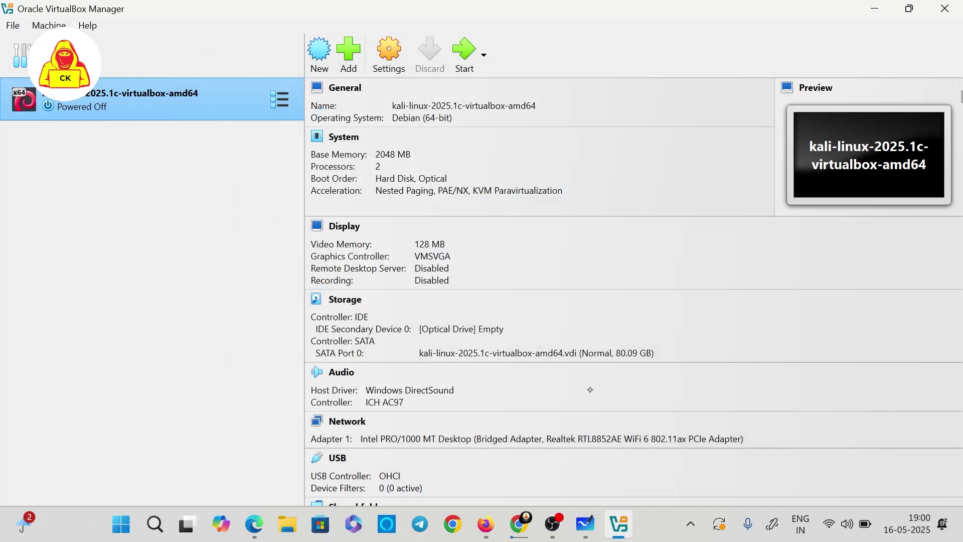
- Start the Kali Linux virtual machine and log in with the account's username and password
click(463, 50)
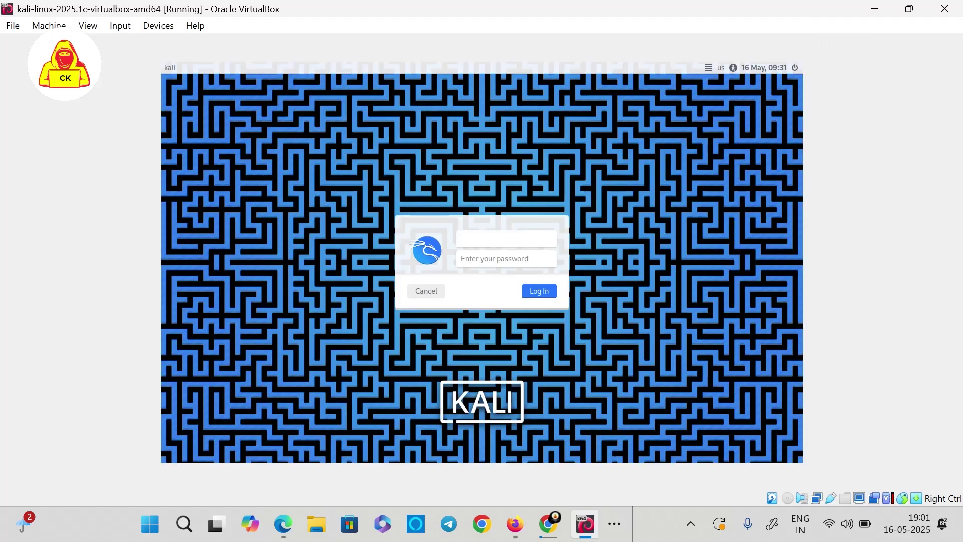
text(kali)
key(Tab)
text(kali)
key(Return)
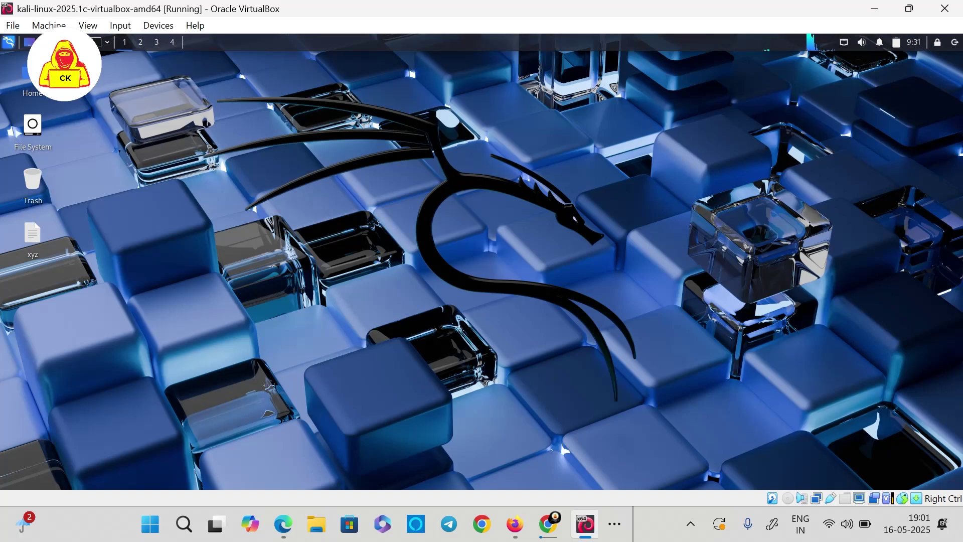
- Open a terminal in the Kali desktop folder
right_click(459, 118)
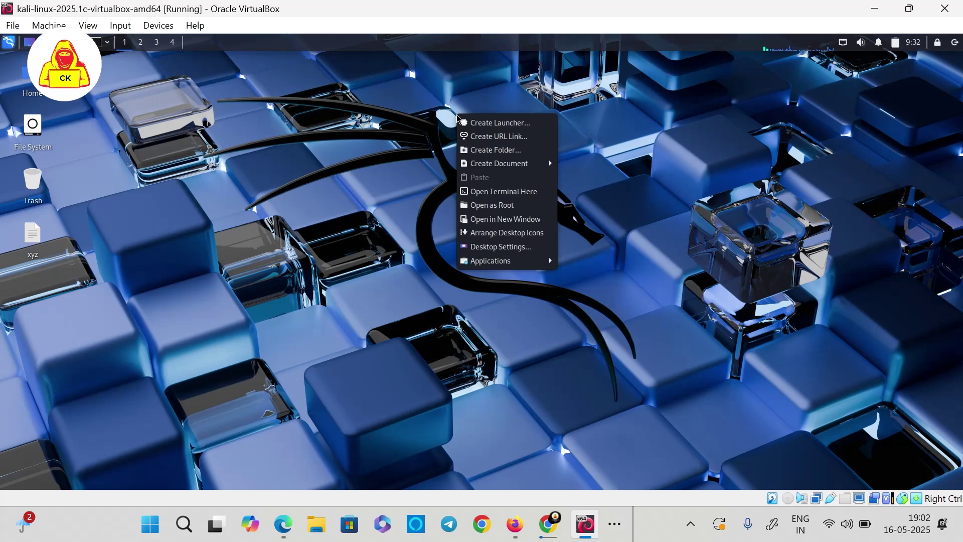
click(491, 200)
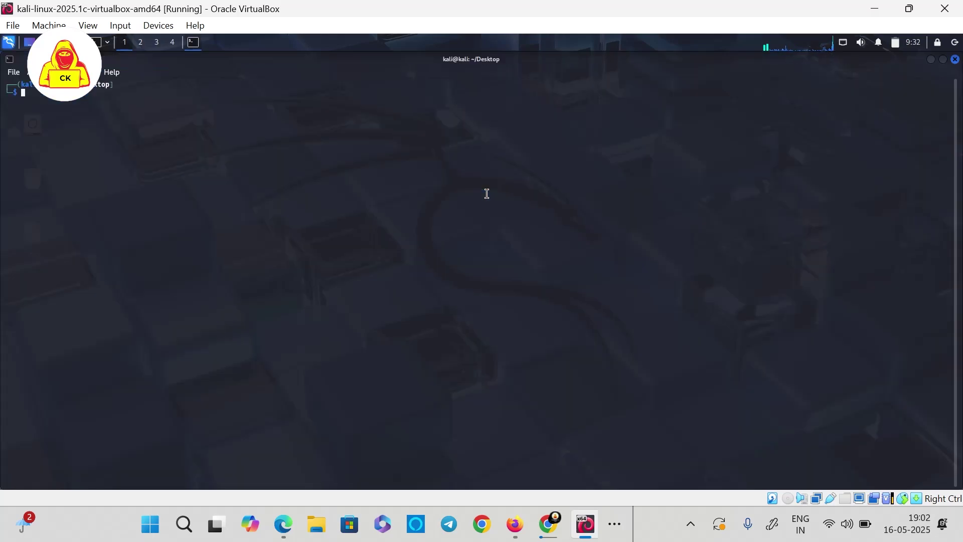
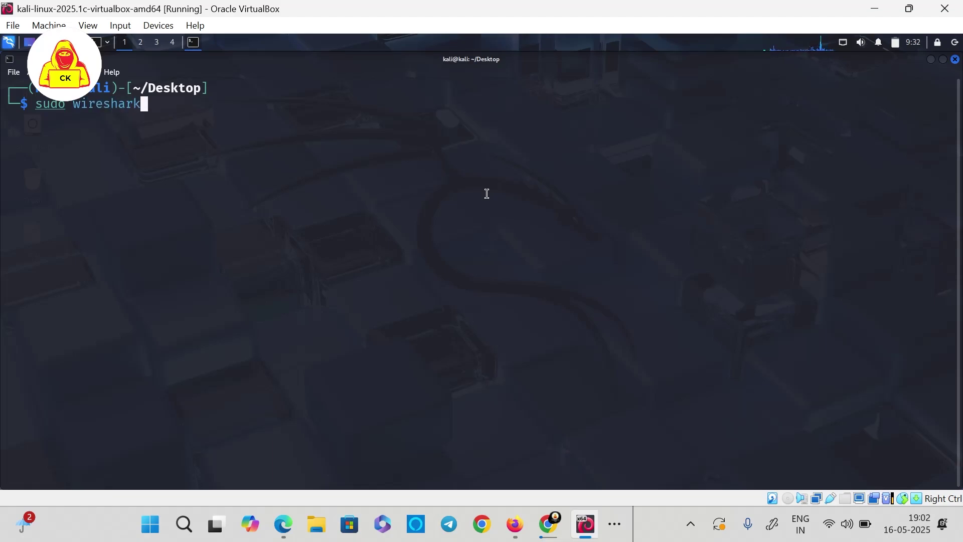
- Launch Wireshark with sudo wireshark, authenticate with the account password, and maximize its window
key(Return)
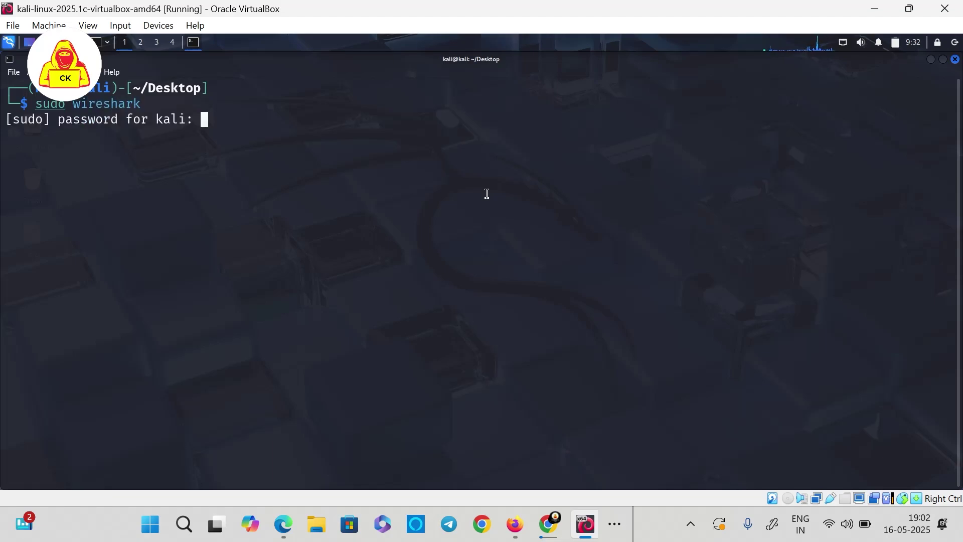
key(Return)
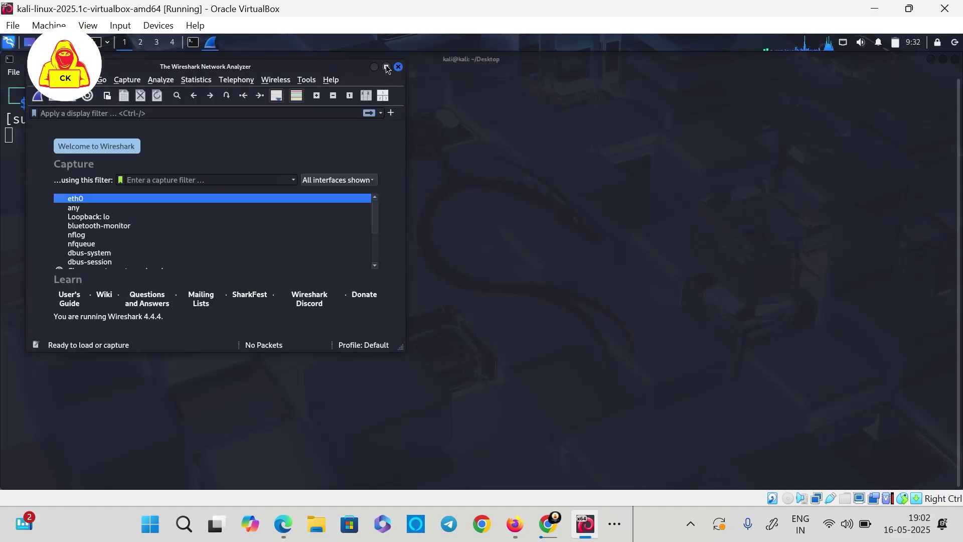
click(387, 67)
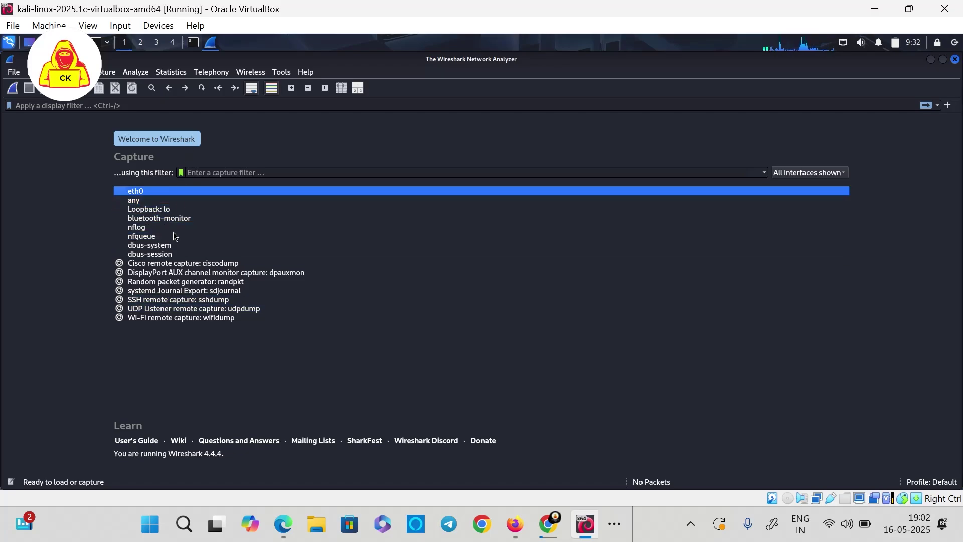
- Start a live packet capture on the eth0 interface and look over the packet list's number and time columns
mouse_move(139, 200)
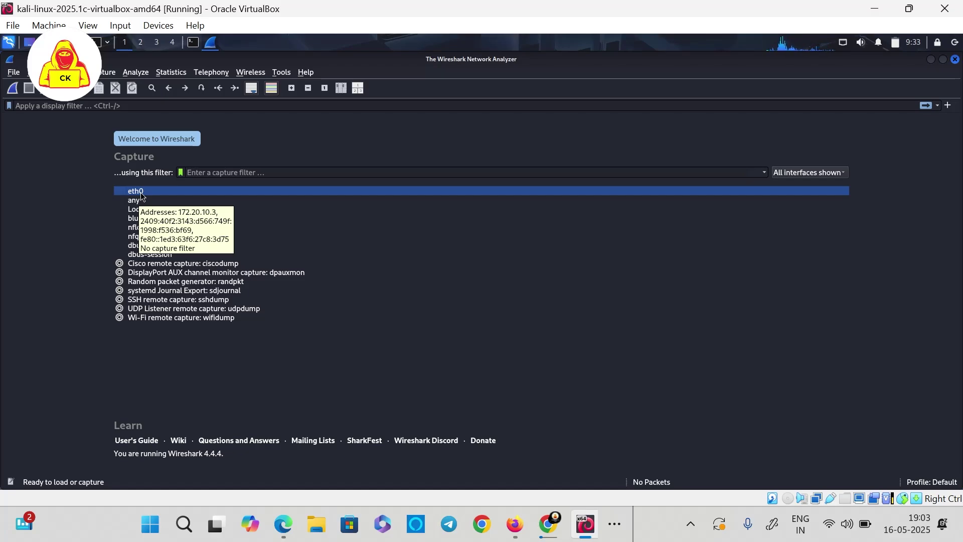
double_click(203, 189)
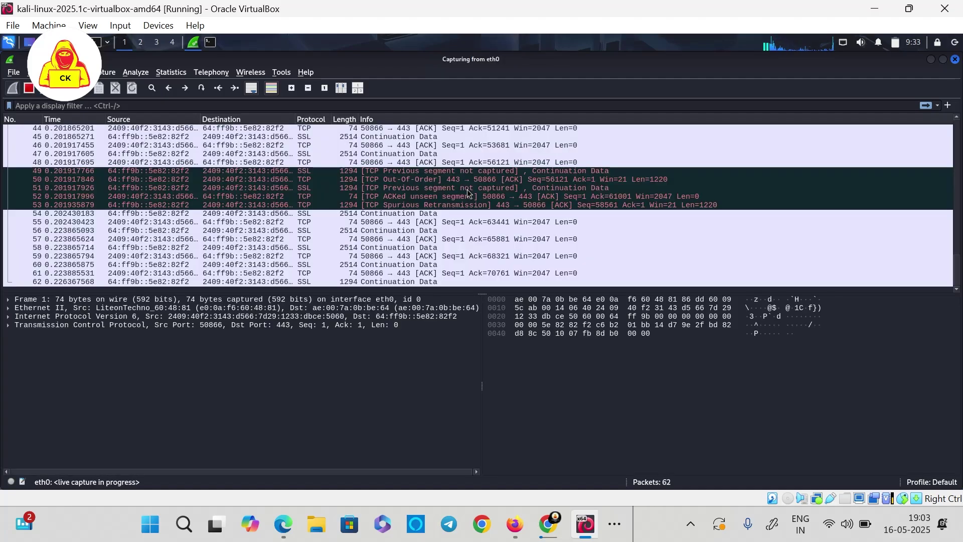
click(956, 61)
click(517, 279)
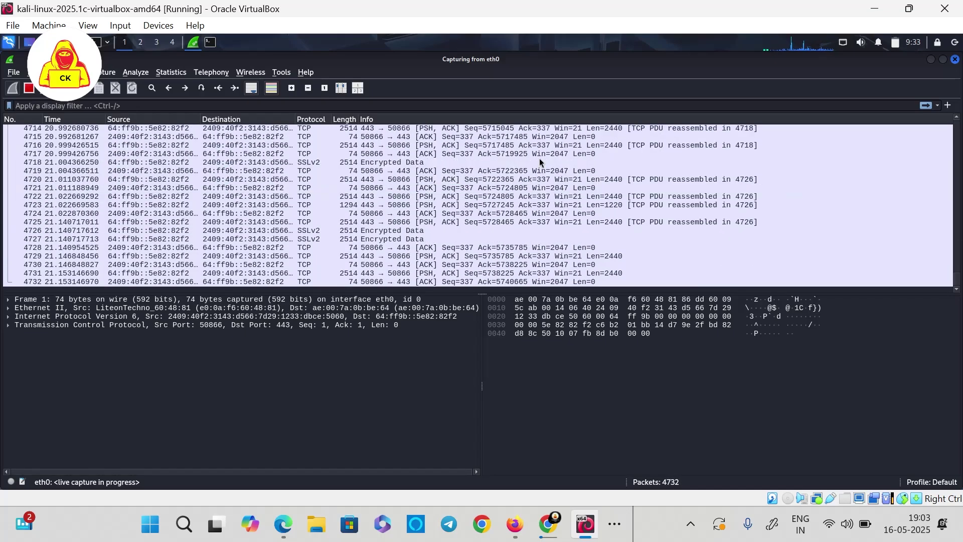
drag(17, 129, 17, 121)
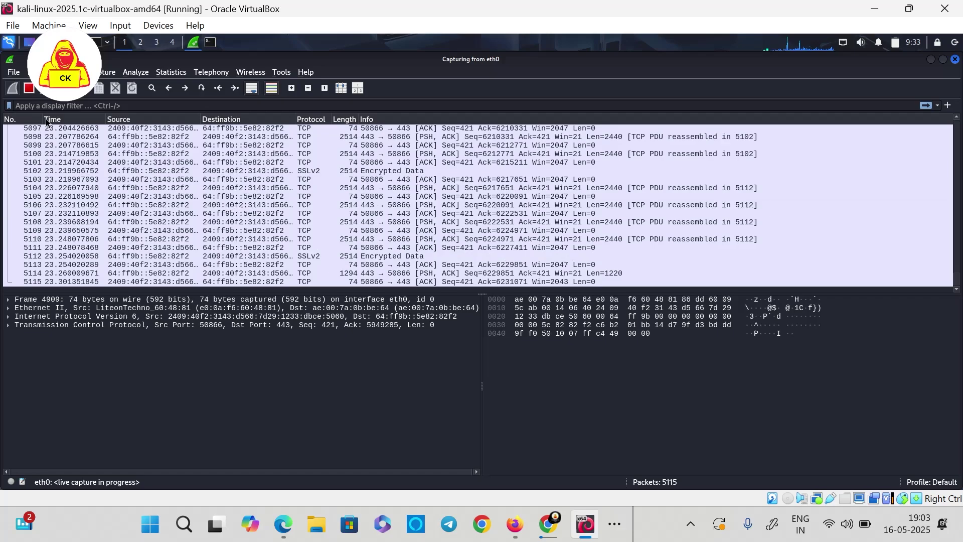
click(76, 127)
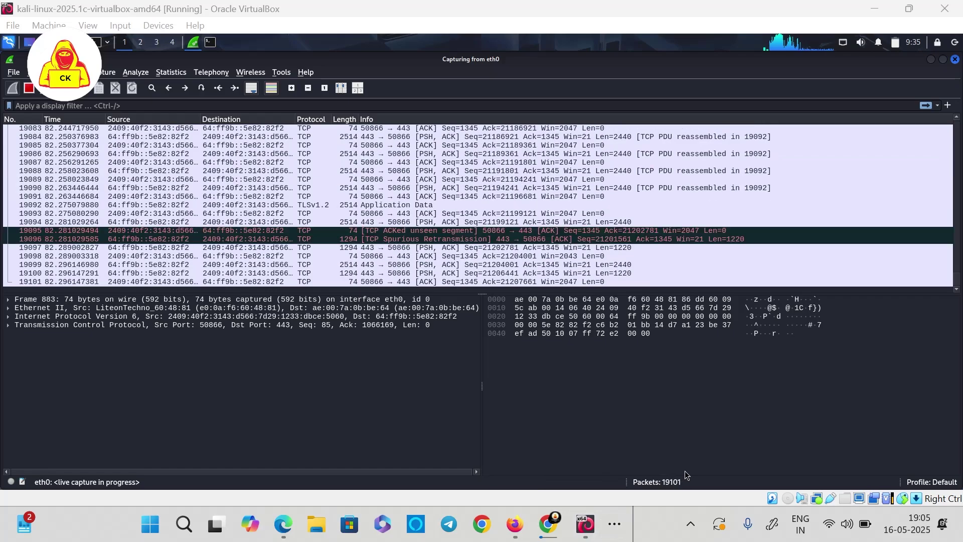
- Switch to Microsoft Whiteboard and sketch two boxes beside the ISP tower, with form fields in the first and an arrow to the second
click(615, 523)
click(601, 483)
mouse_move(777, 284)
mouse_down()
mouse_move(795, 206)
mouse_move(847, 287)
mouse_move(778, 285)
mouse_up()
drag(792, 230, 789, 249)
mouse_move(791, 228)
mouse_down()
mouse_move(819, 251)
mouse_move(823, 271)
mouse_move(801, 270)
mouse_up()
mouse_move(872, 211)
mouse_down()
mouse_move(865, 279)
mouse_move(928, 220)
mouse_move(876, 290)
mouse_up()
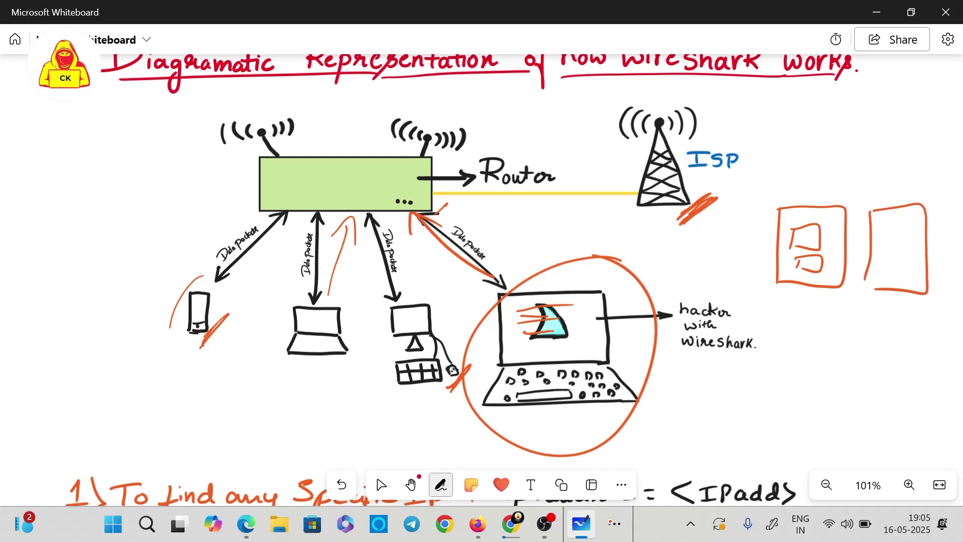
drag(794, 240, 877, 236)
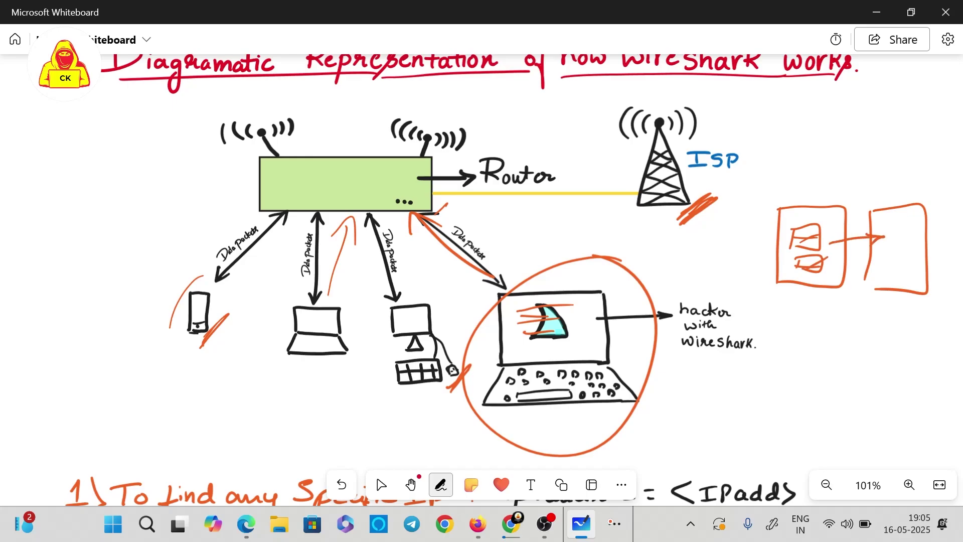
- Handwrite "http" above the first sketched box that contains the form fields
drag(774, 168, 773, 193)
drag(774, 186, 800, 193)
mouse_move(809, 171)
mouse_down()
mouse_move(812, 215)
mouse_move(810, 176)
mouse_up()
click(381, 485)
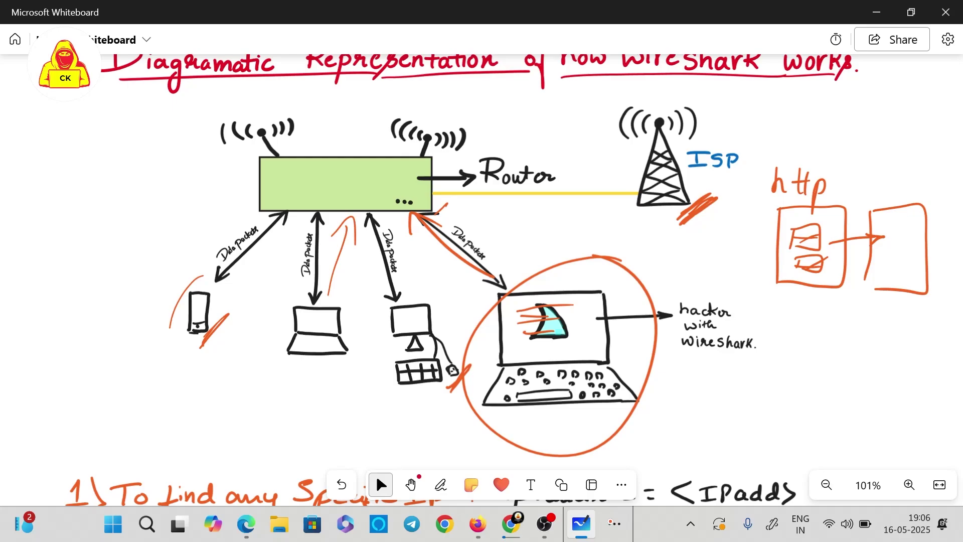
- Mark over the form fields in the first box and retrace the arrow leading to the second box
click(441, 485)
drag(795, 234, 828, 231)
mouse_move(791, 264)
mouse_down()
mouse_move(822, 260)
mouse_move(833, 231)
mouse_move(794, 264)
mouse_up()
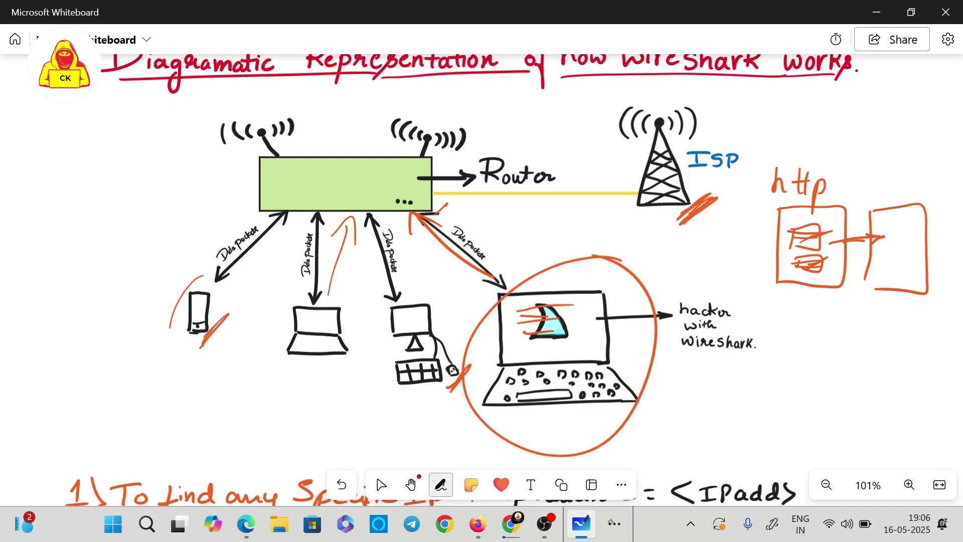
drag(847, 243, 883, 239)
drag(886, 241, 860, 255)
click(381, 485)
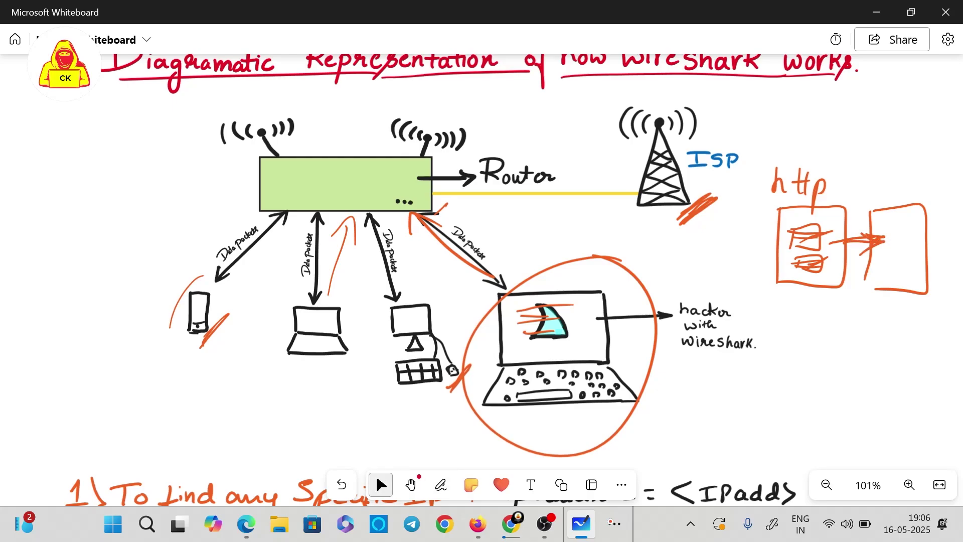
click(440, 485)
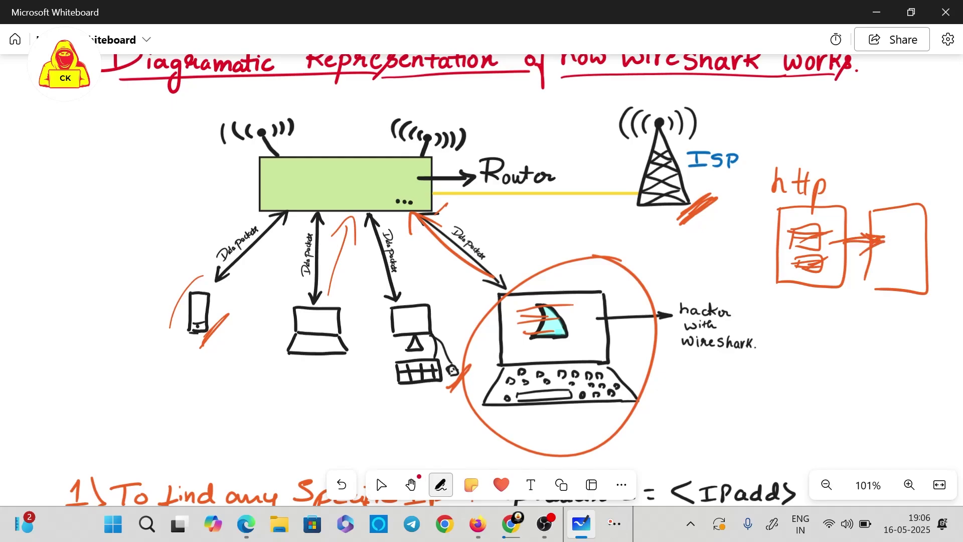
click(380, 485)
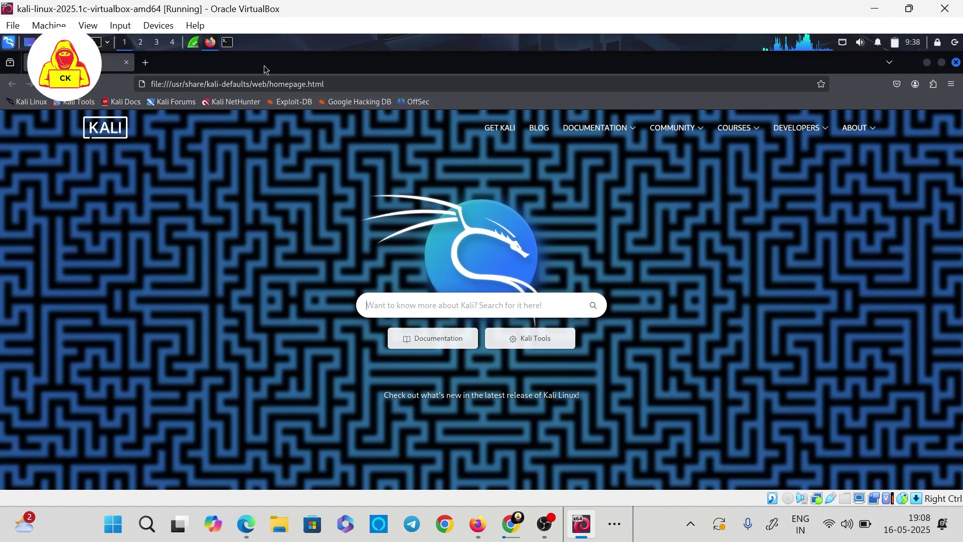
- Search the web for "test php" in Firefox on the Kali machine
drag(264, 65, 680, 6)
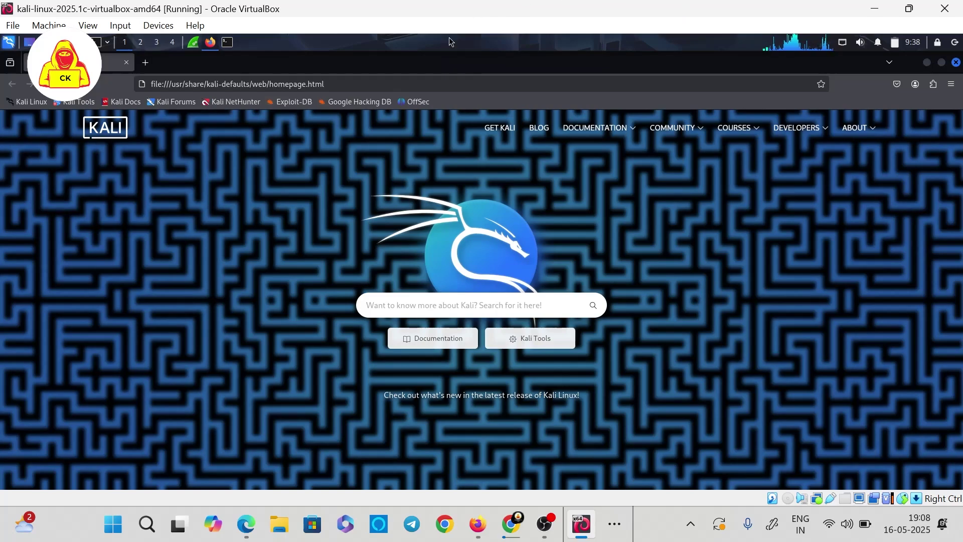
click(345, 81)
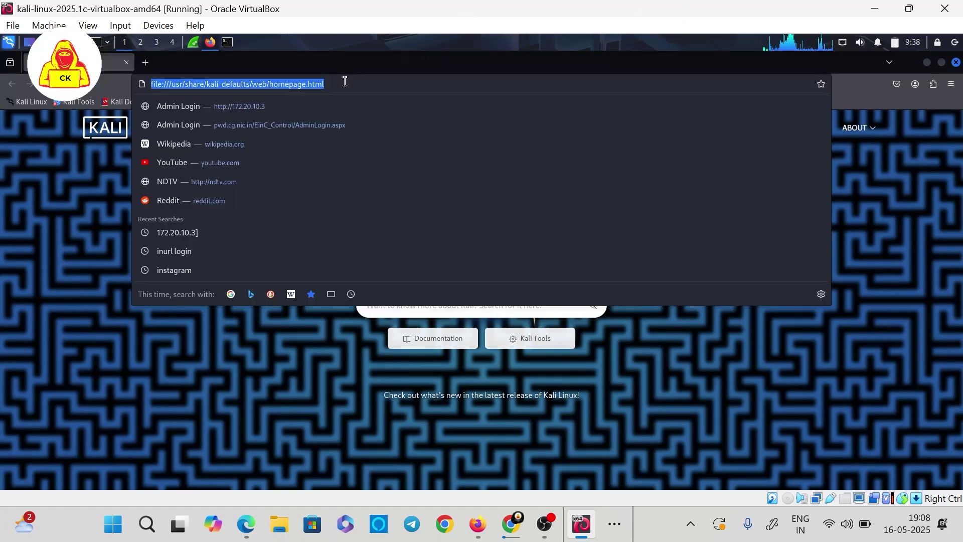
text(te)
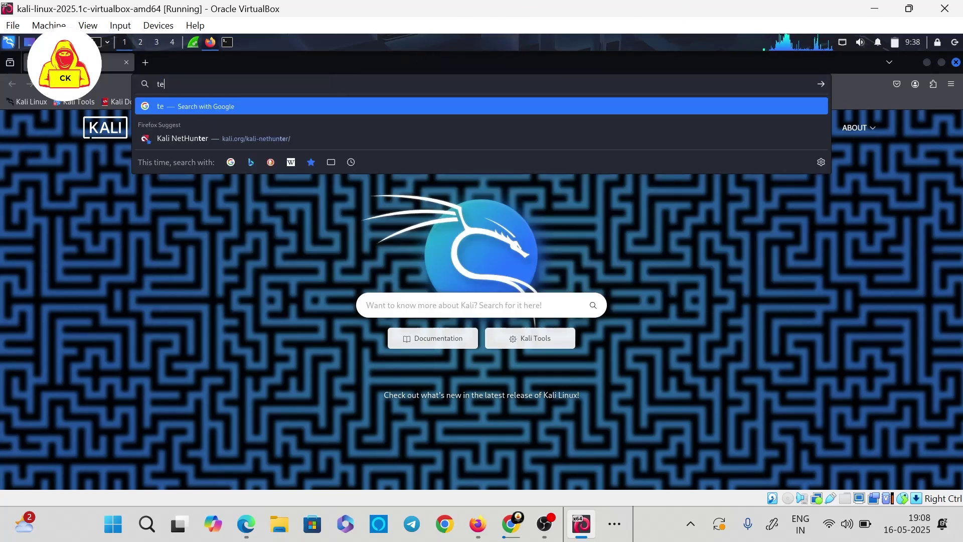
text(st php)
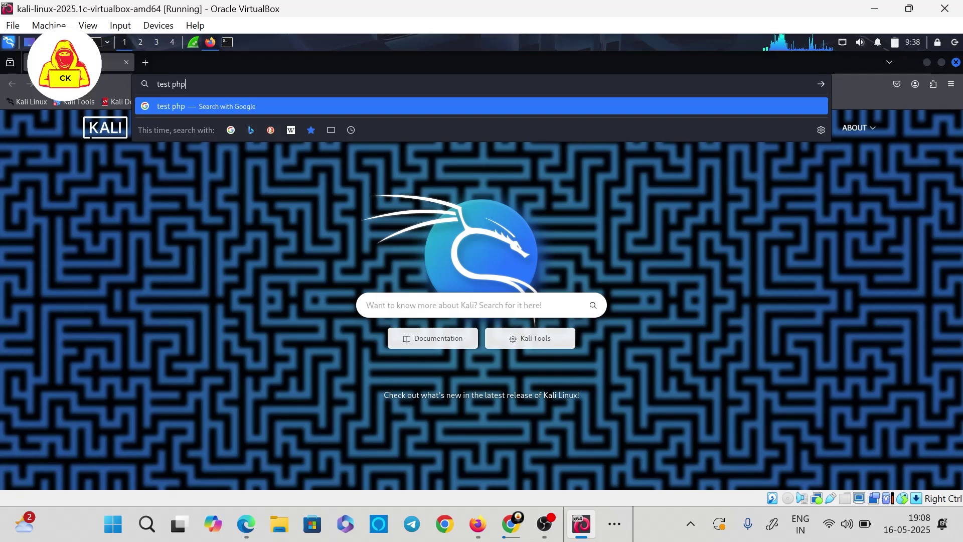
key(Return)
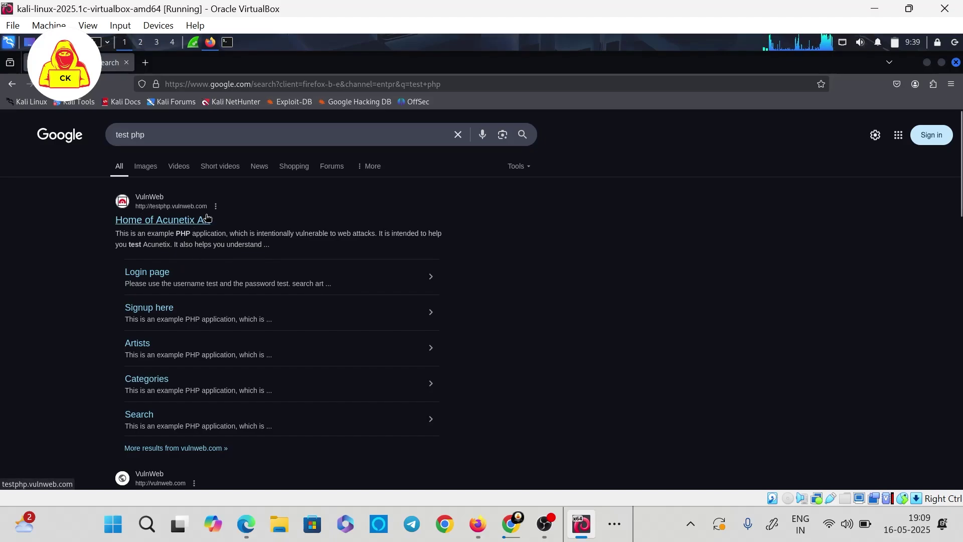
- Enlarge the search results and open the VulnWeb site's Login page result
scroll(203, 216, up, 6)
scroll(205, 214, down, 2)
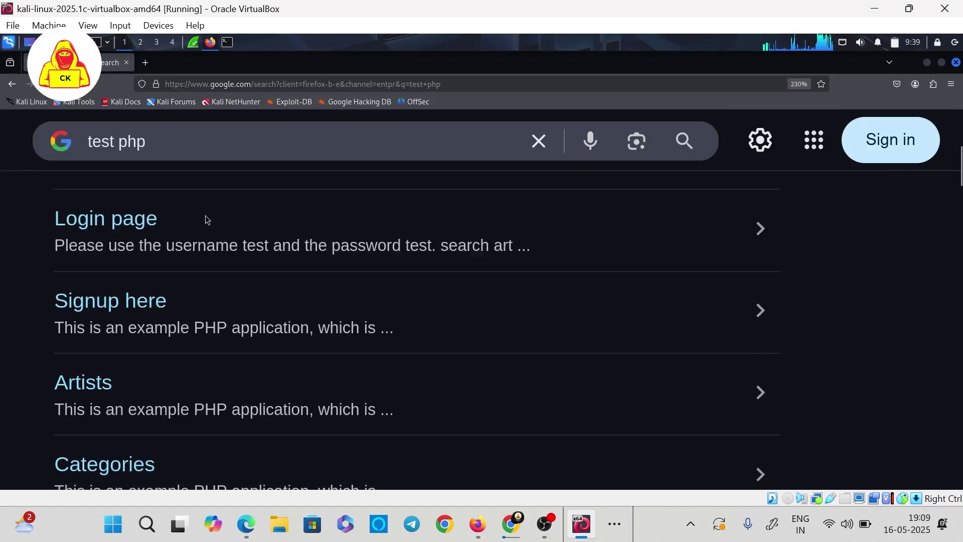
click(126, 219)
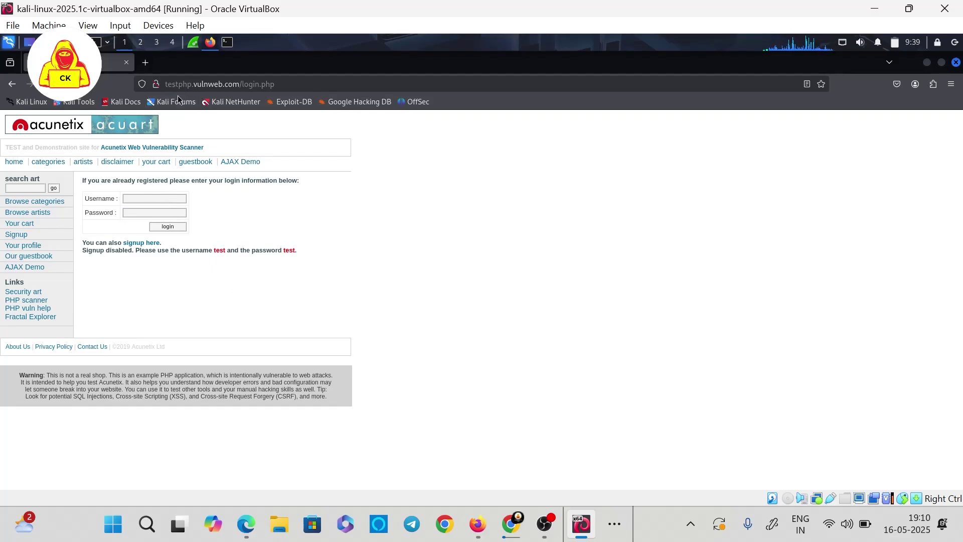
- Examine the login page's web address for the protocol it uses
click(206, 86)
click(206, 86)
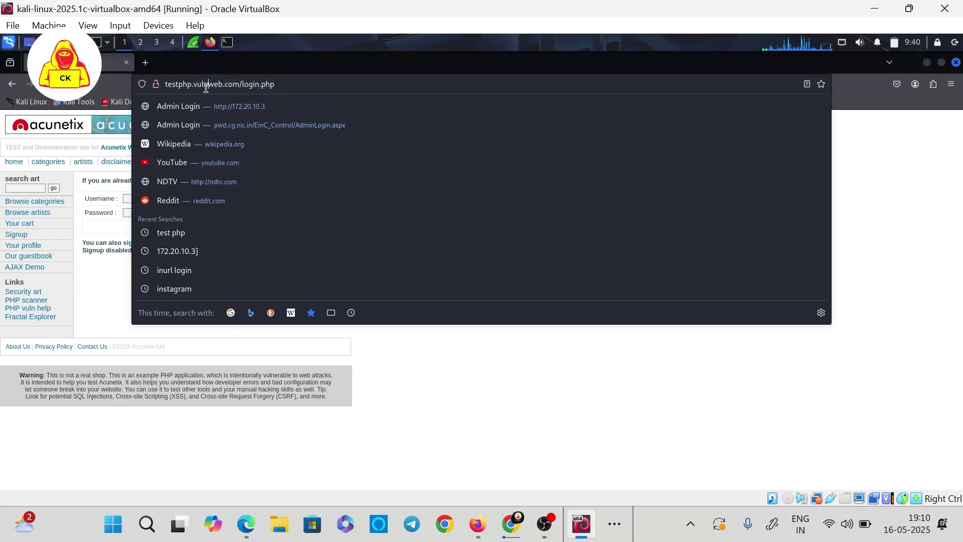
key(Escape)
- Search for "test php" in a new tab to point out the VulnWeb result, and close that tab
click(153, 69)
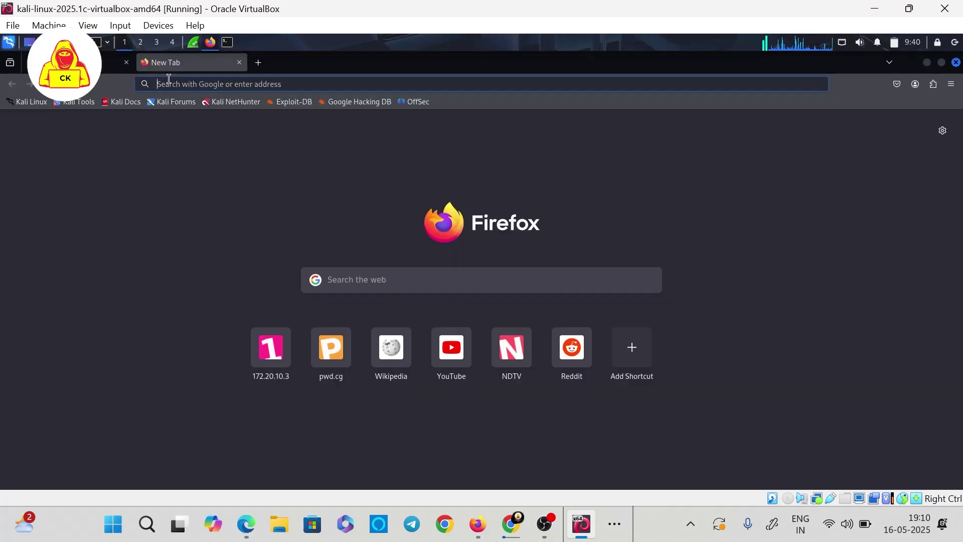
click(202, 85)
text(te)
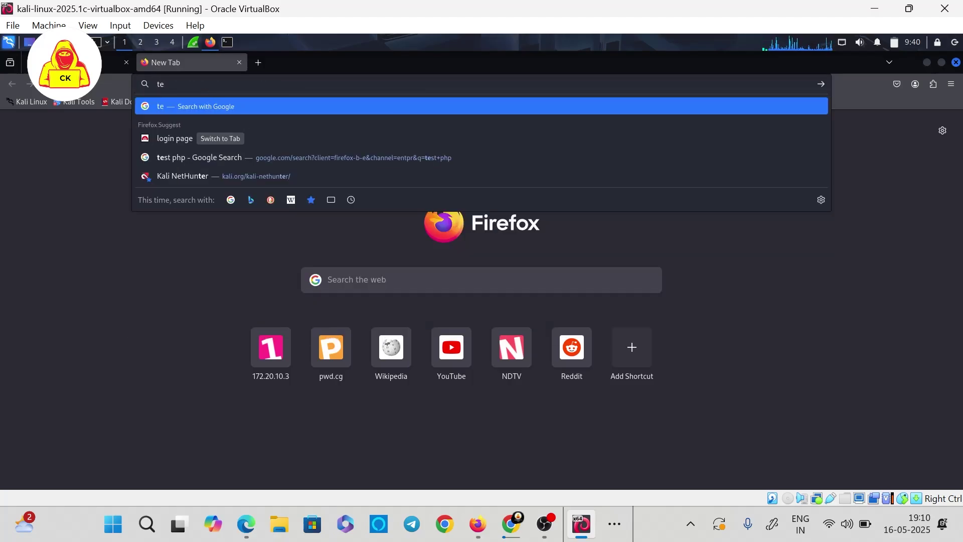
text(st)
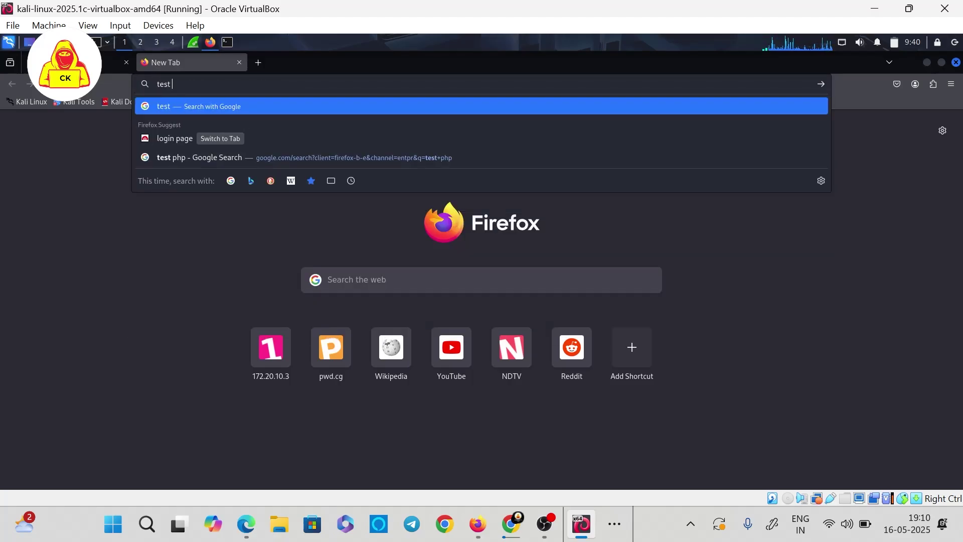
text( php)
key(Return)
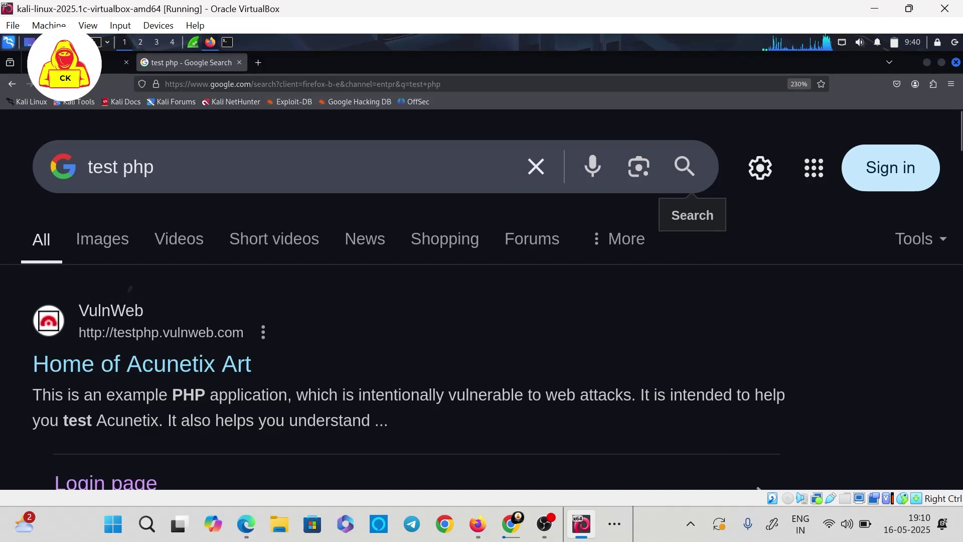
drag(130, 289, 189, 303)
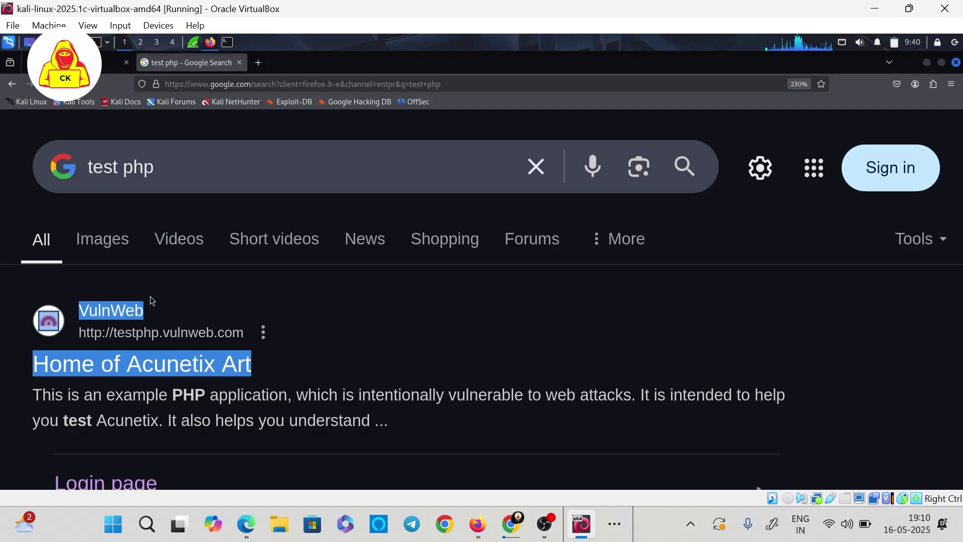
click(240, 63)
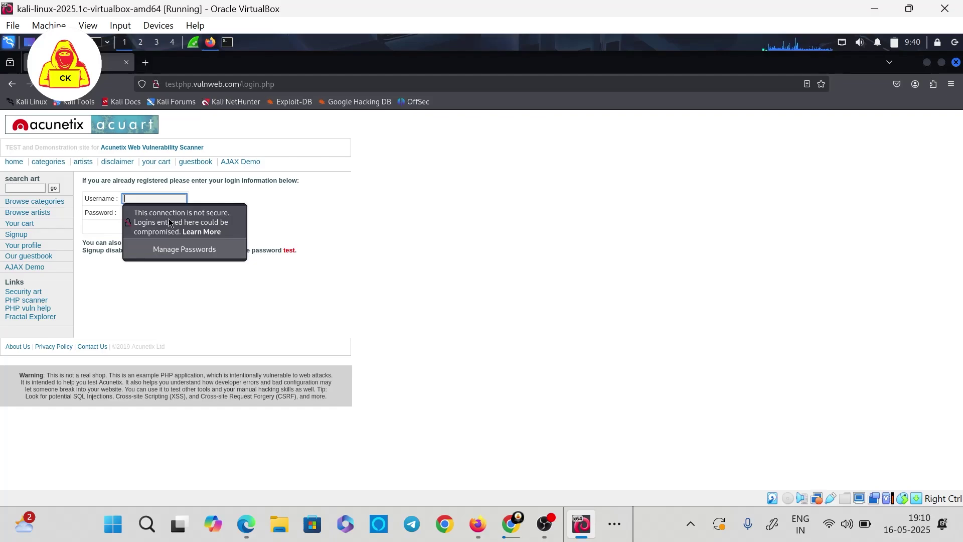
- Restart the eth0 capture in Wireshark without saving the captured packets, and return to the VulnWeb login page in Firefox
key(alt+Tab)
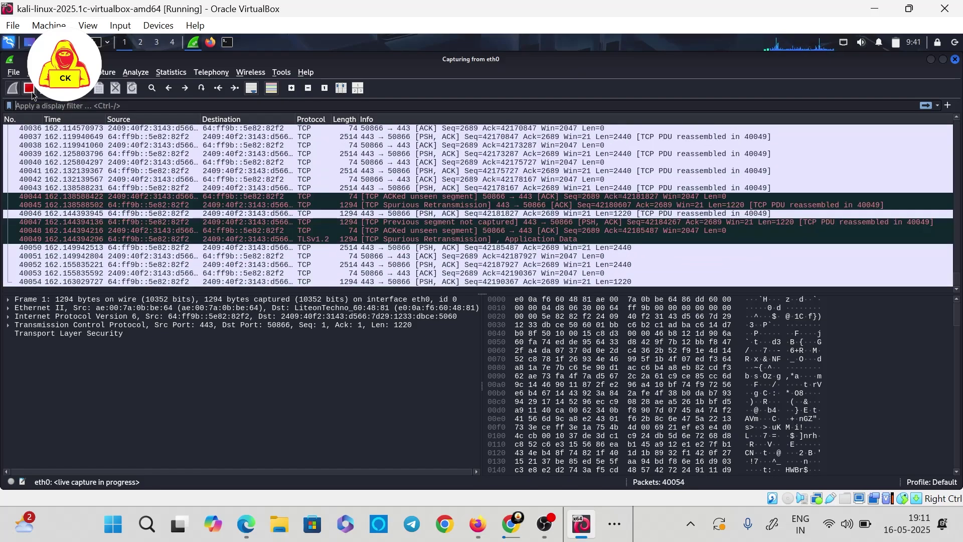
click(31, 91)
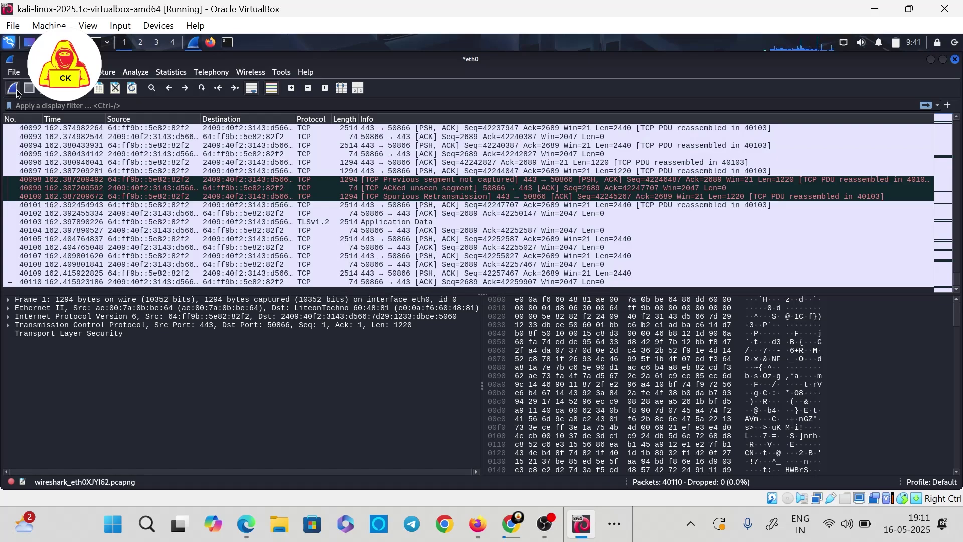
click(13, 89)
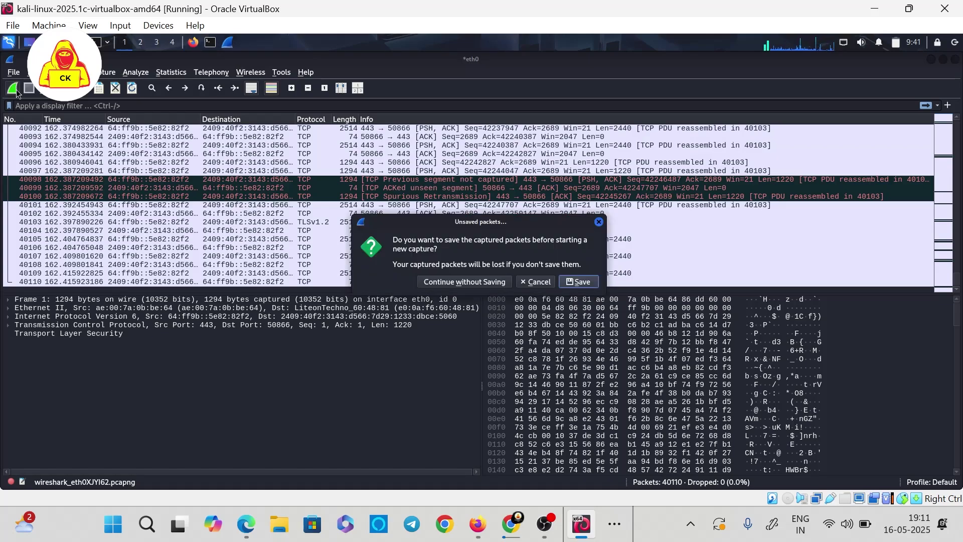
click(488, 281)
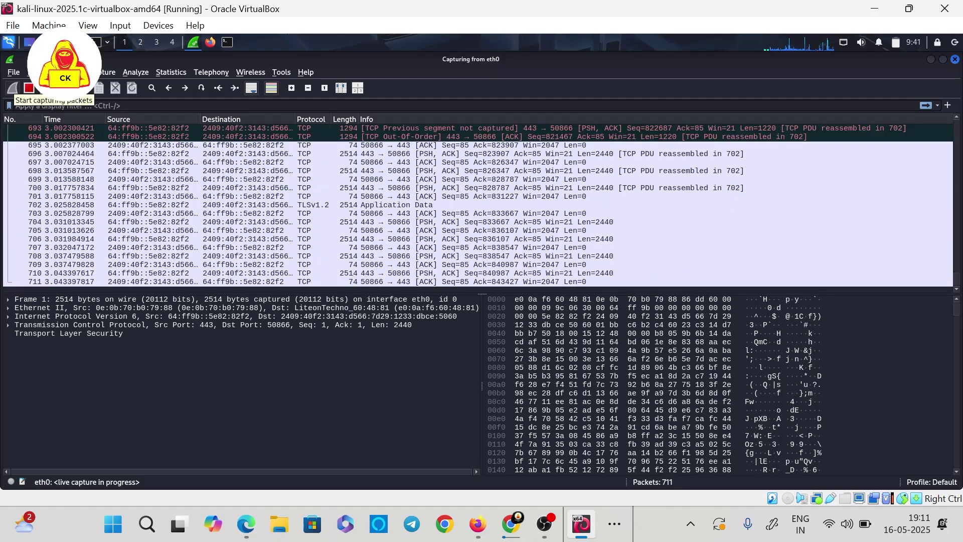
click(211, 43)
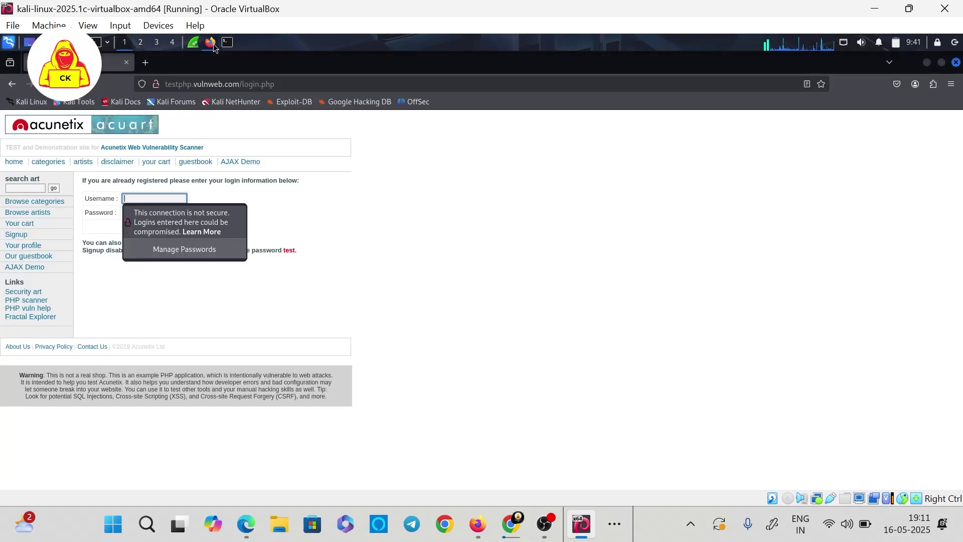
- Log in on the VulnWeb page with username "abcd" and the account password, and decline to save the login in the browser
click(146, 198)
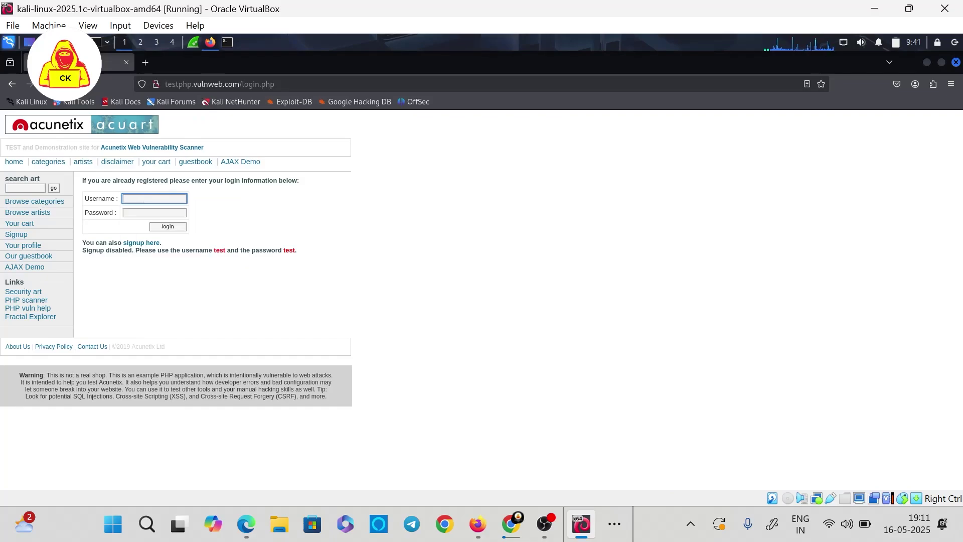
text(abcd)
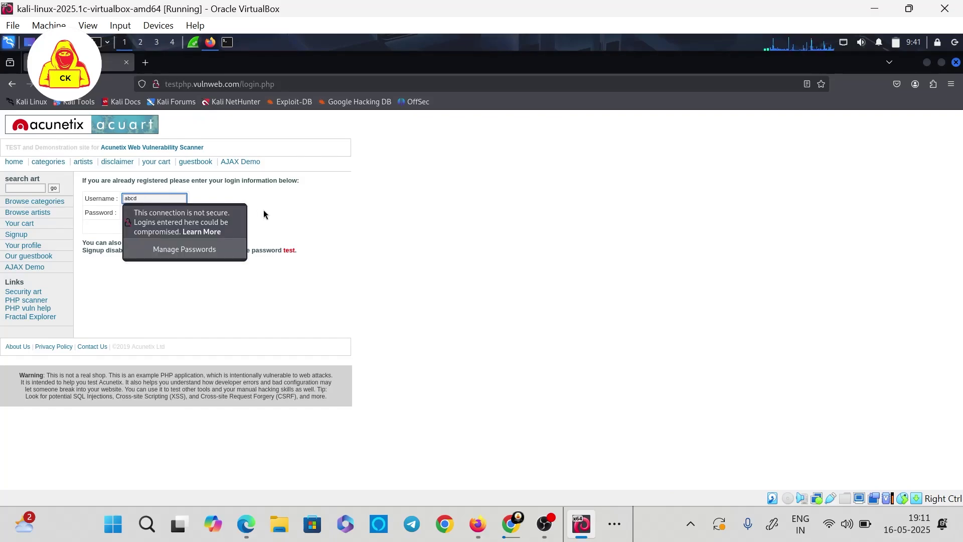
click(162, 211)
text(t)
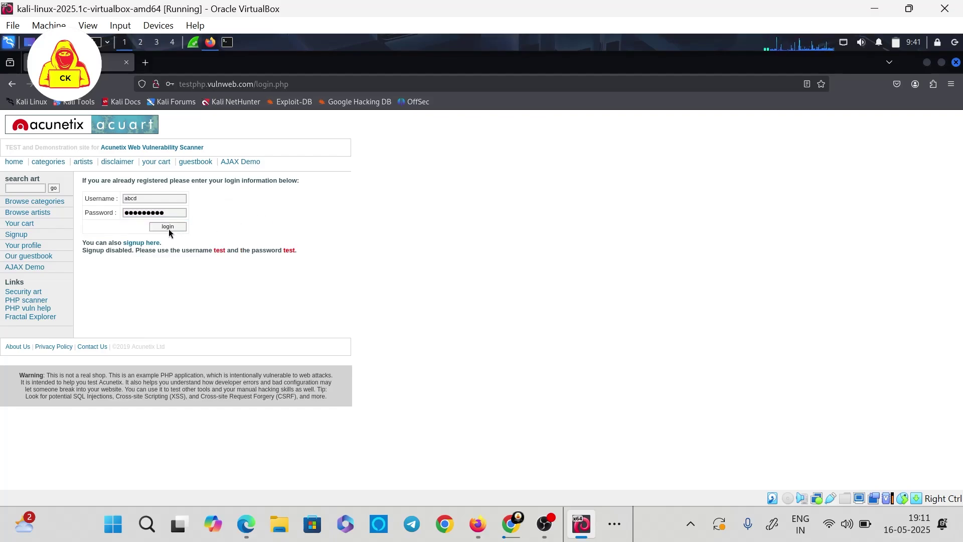
click(167, 226)
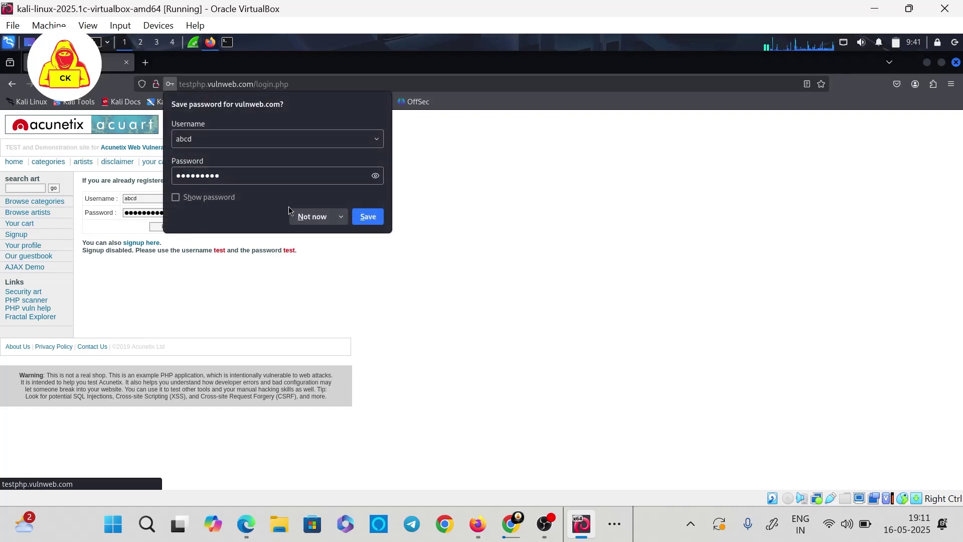
click(311, 217)
- Switch to Wireshark and start a display filter reading "http.host=="
key(alt+Tab)
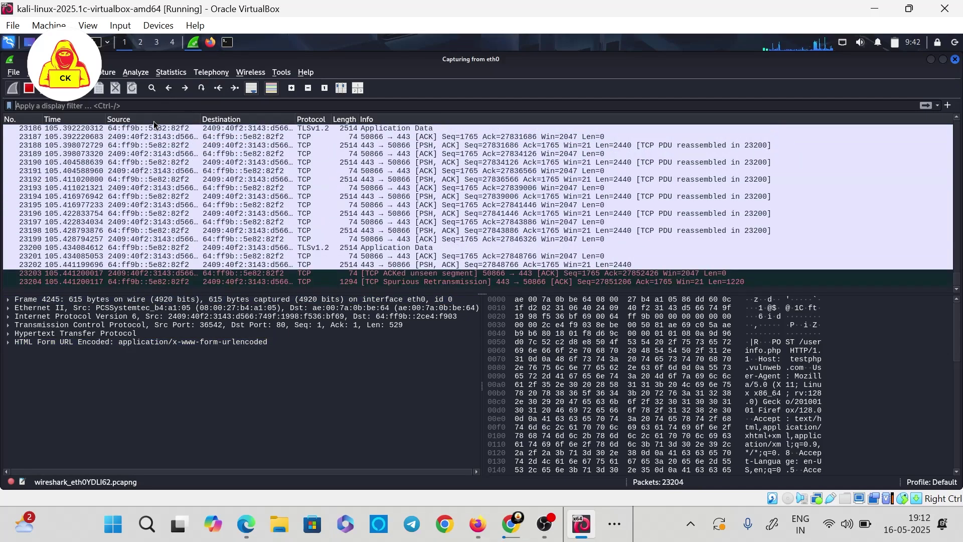
click(126, 106)
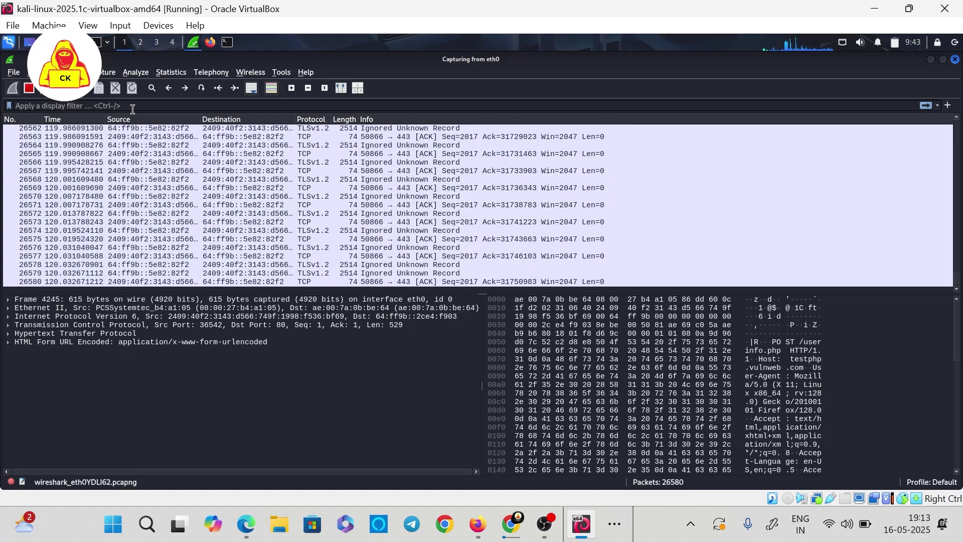
text(httop)
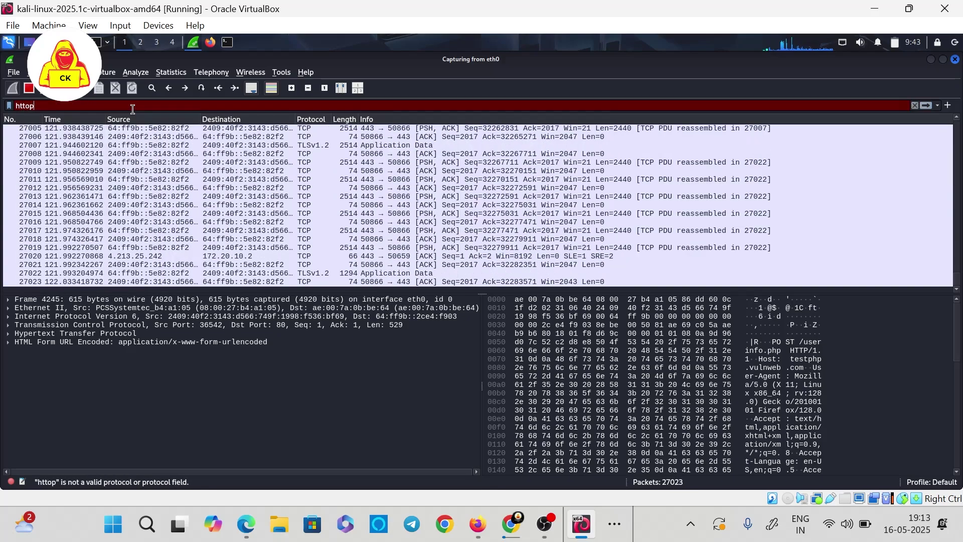
key(BackSpace)
key(BackSpace)
text(p.)
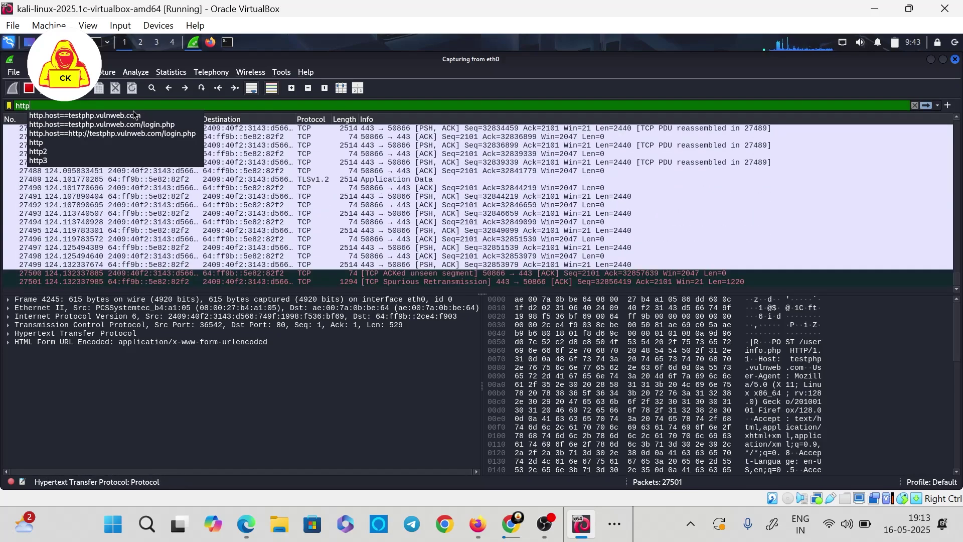
text(host==)
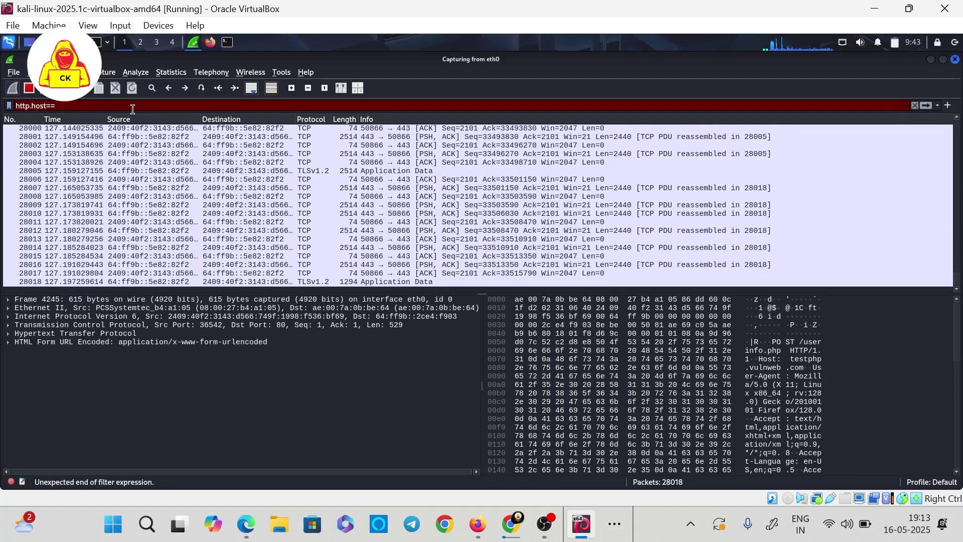
key(alt+Tab)
click(237, 84)
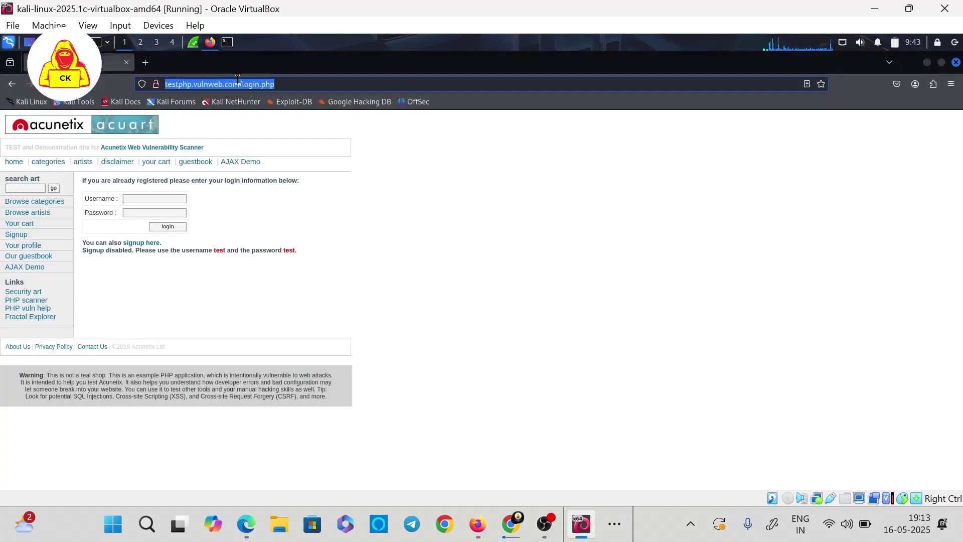
drag(238, 83, 161, 83)
key(ctrl+c)
key(alt+Tab)
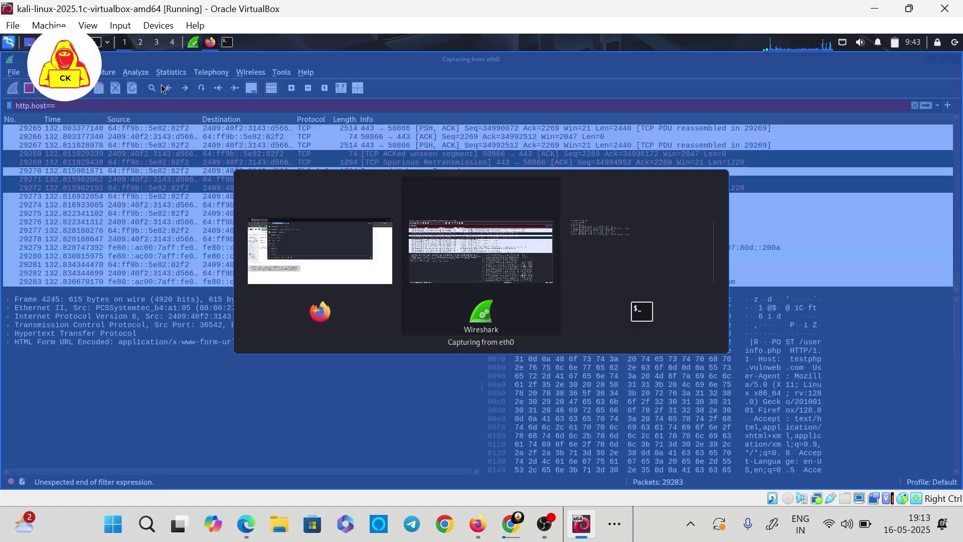
key(ctrl+v)
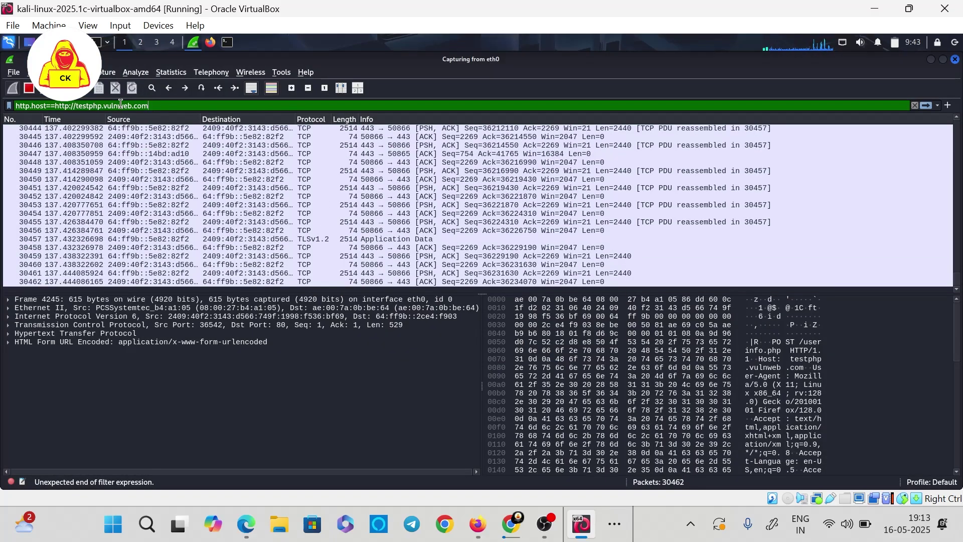
key(Return)
drag(74, 105, 54, 106)
key(BackSpace)
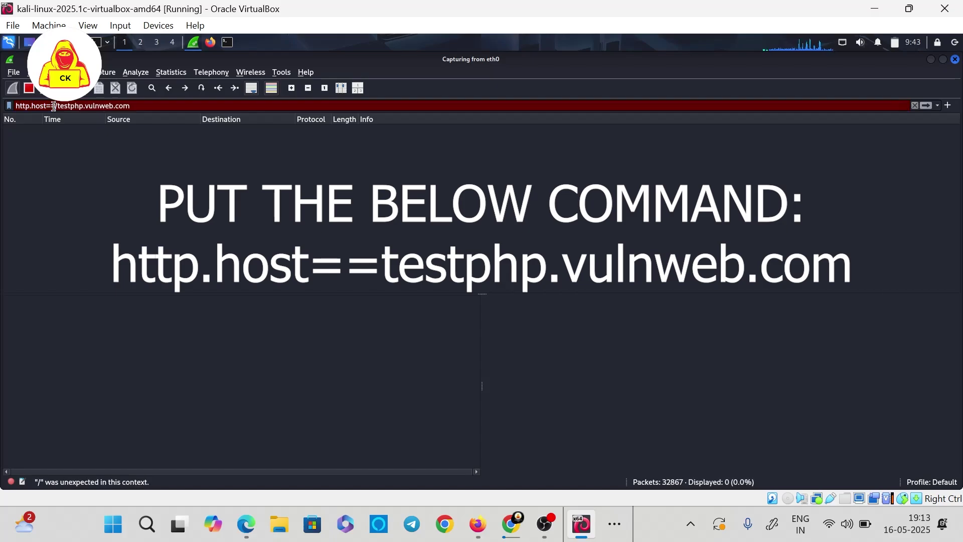
key(Delete)
key(Return)
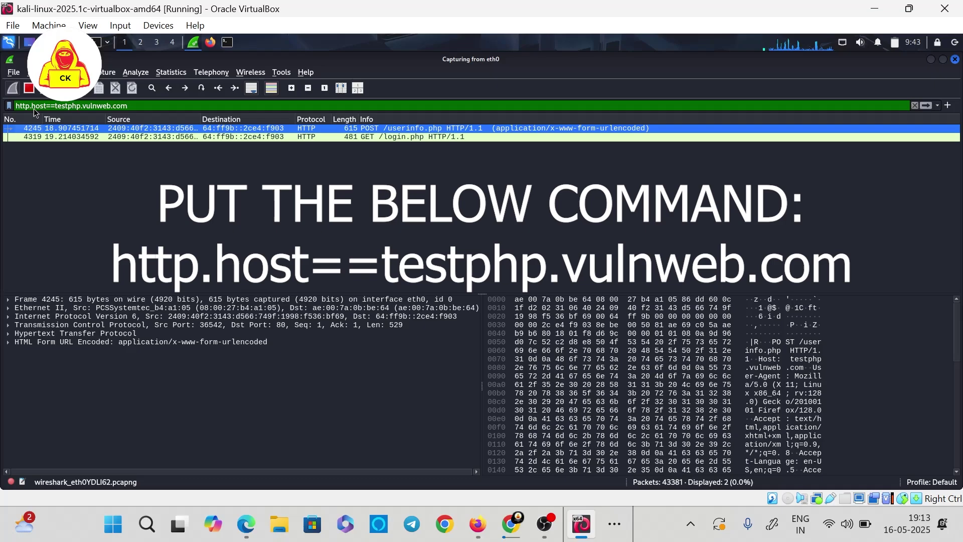
drag(15, 106, 71, 105)
click(37, 107)
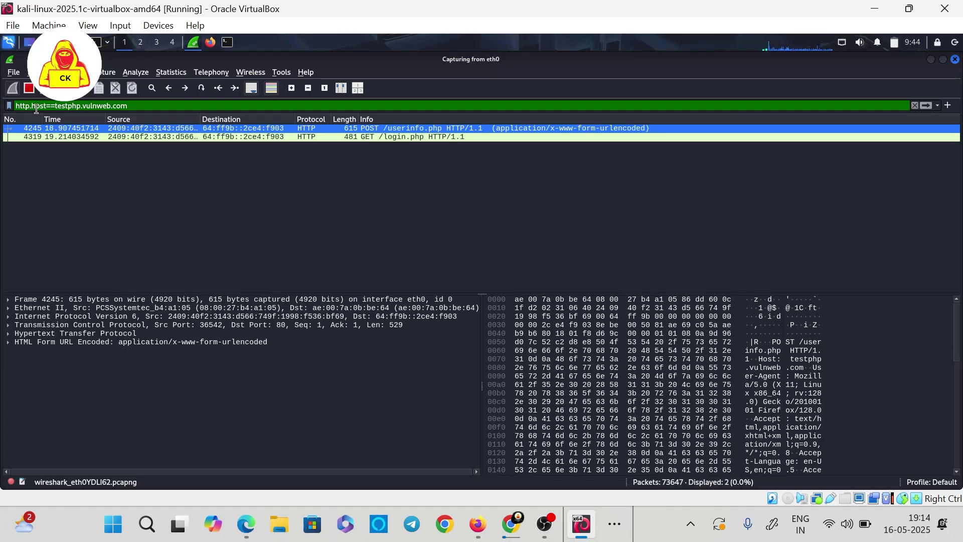
- Expand the HTML Form URL Encoded section of the POST /userinfo.php packet and examine its submitted username and password items
ctrl+click(275, 137)
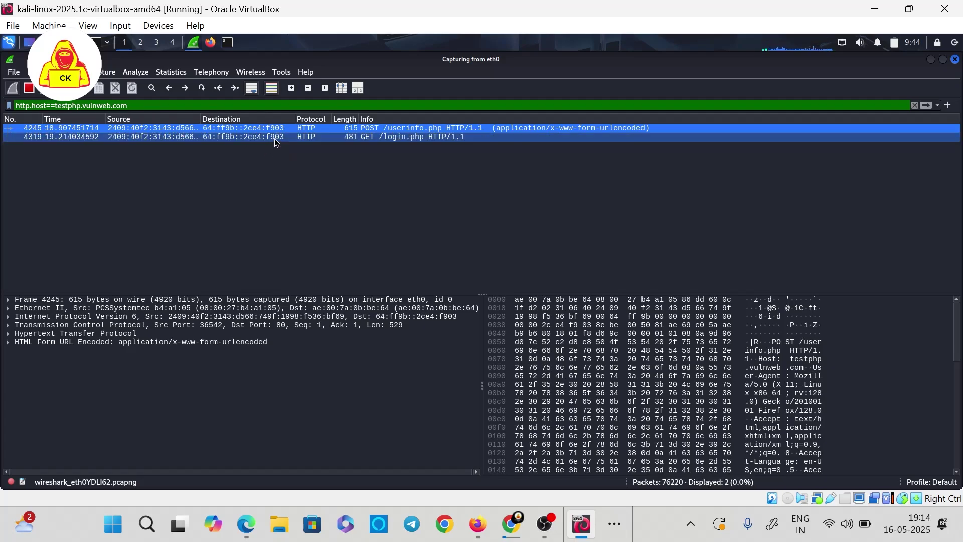
click(307, 131)
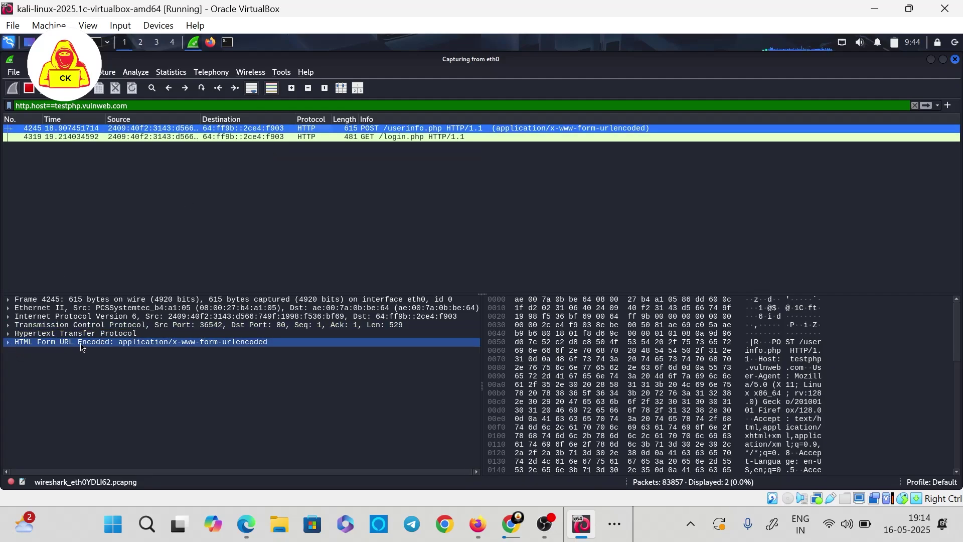
click(8, 343)
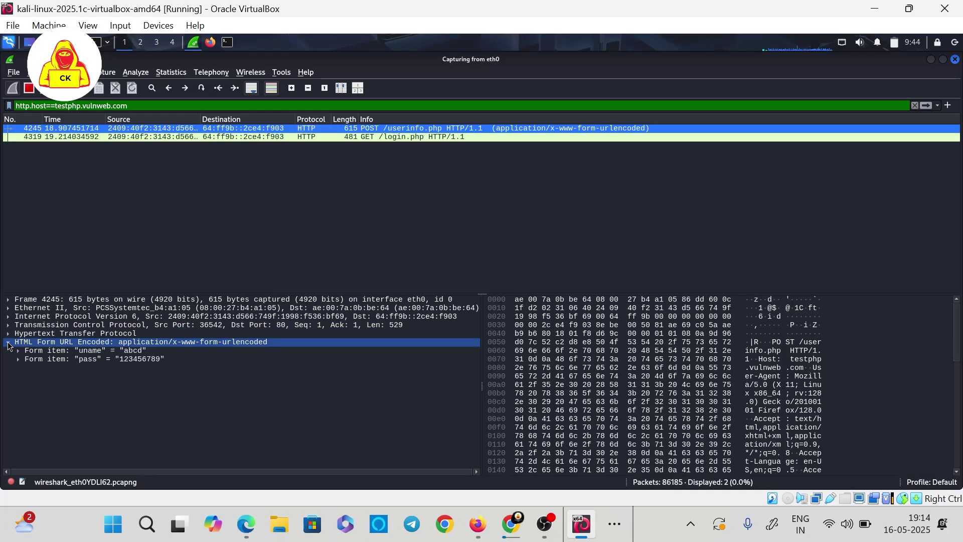
click(34, 352)
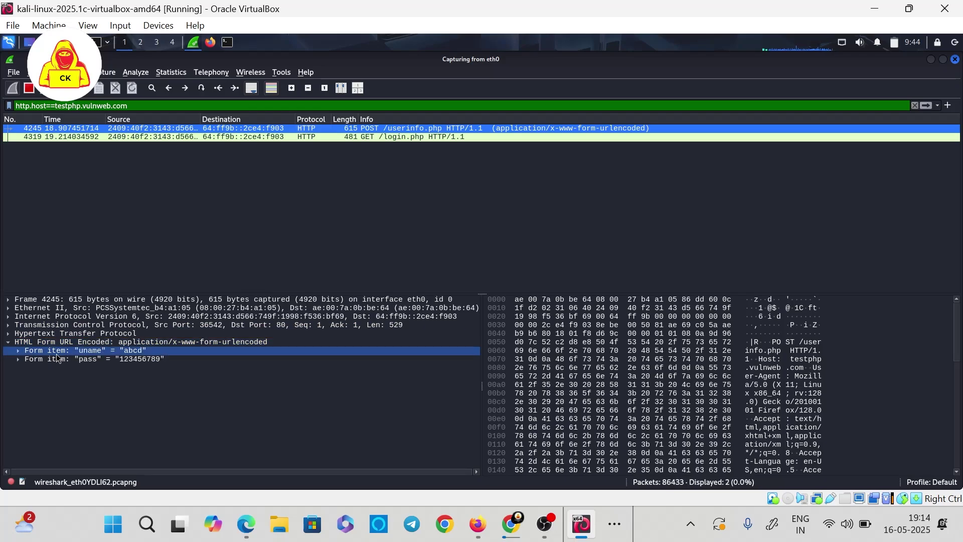
click(101, 359)
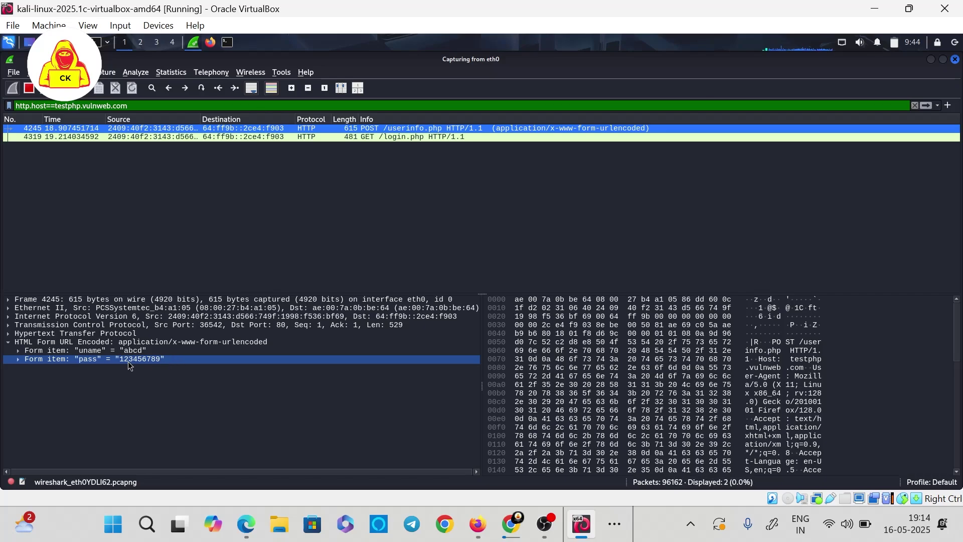
key(Up)
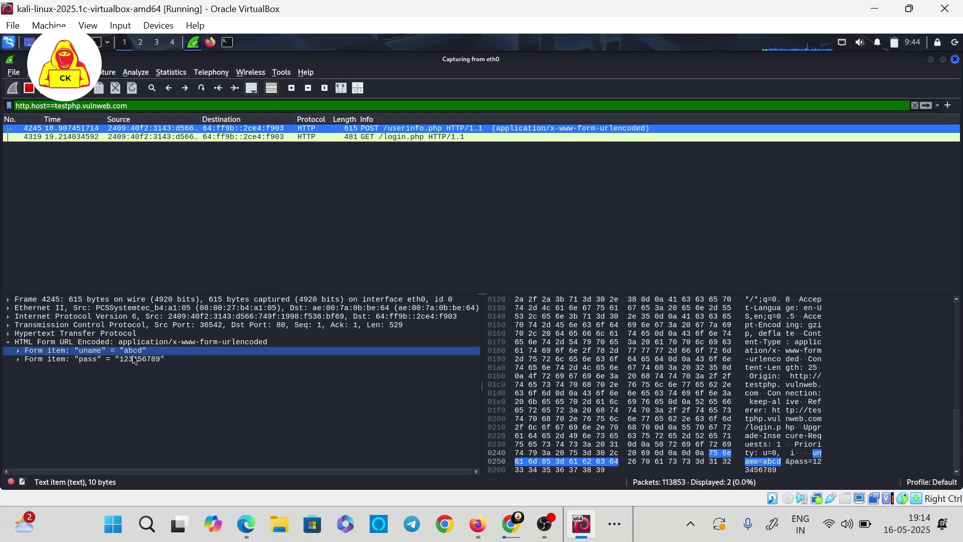